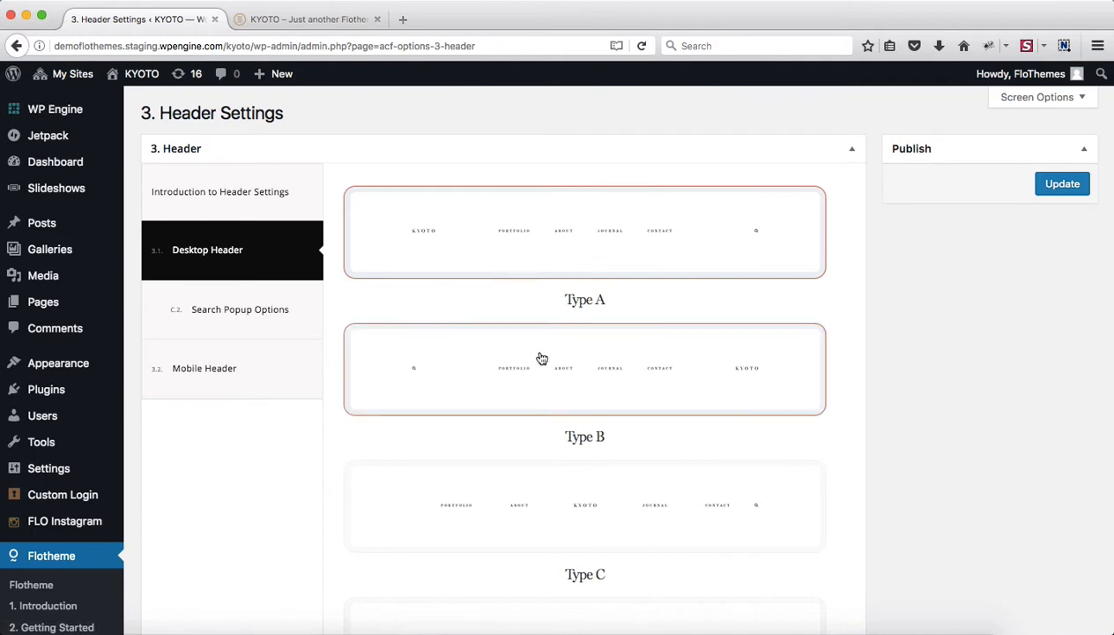
Review the desktop header layout types, the labelled header diagram, and the logo, menu and dropdown settings below it.
{"action": "scroll", "coordinate": [611, 290], "scroll_direction": "down", "scroll_amount": 3}
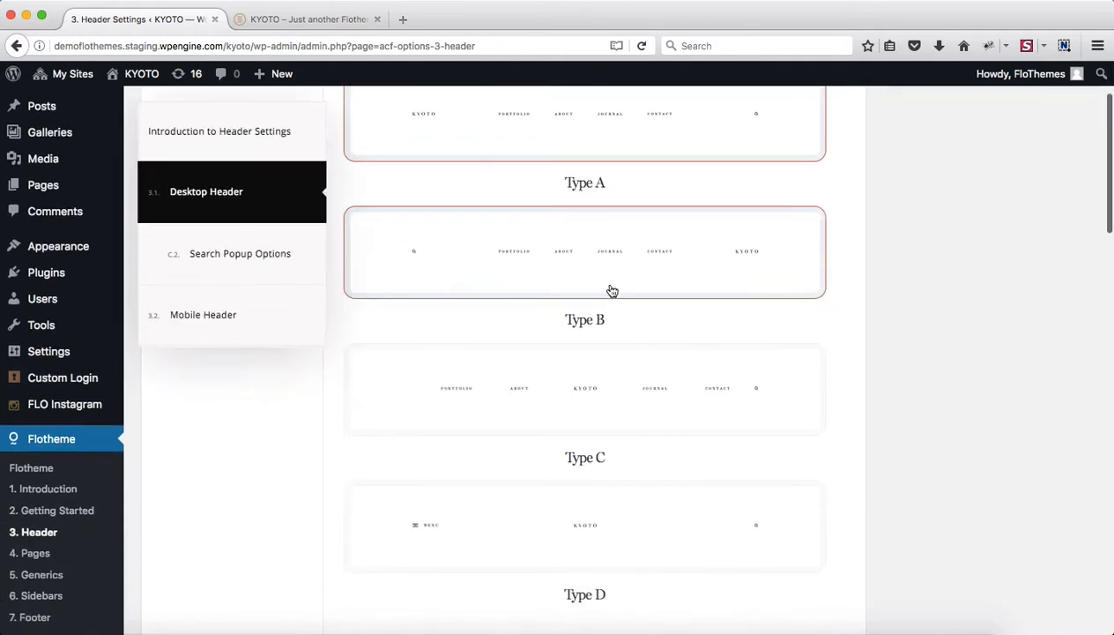
{"action": "scroll", "coordinate": [633, 464], "scroll_direction": "down", "scroll_amount": 10}
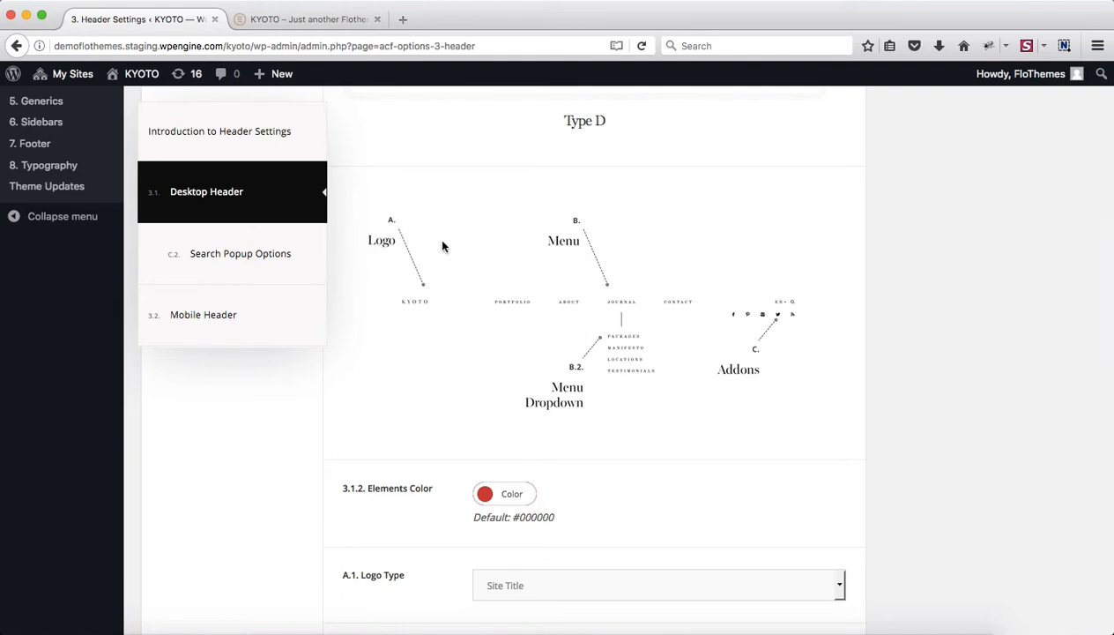
{"action": "scroll", "coordinate": [591, 249], "scroll_direction": "down", "scroll_amount": 1}
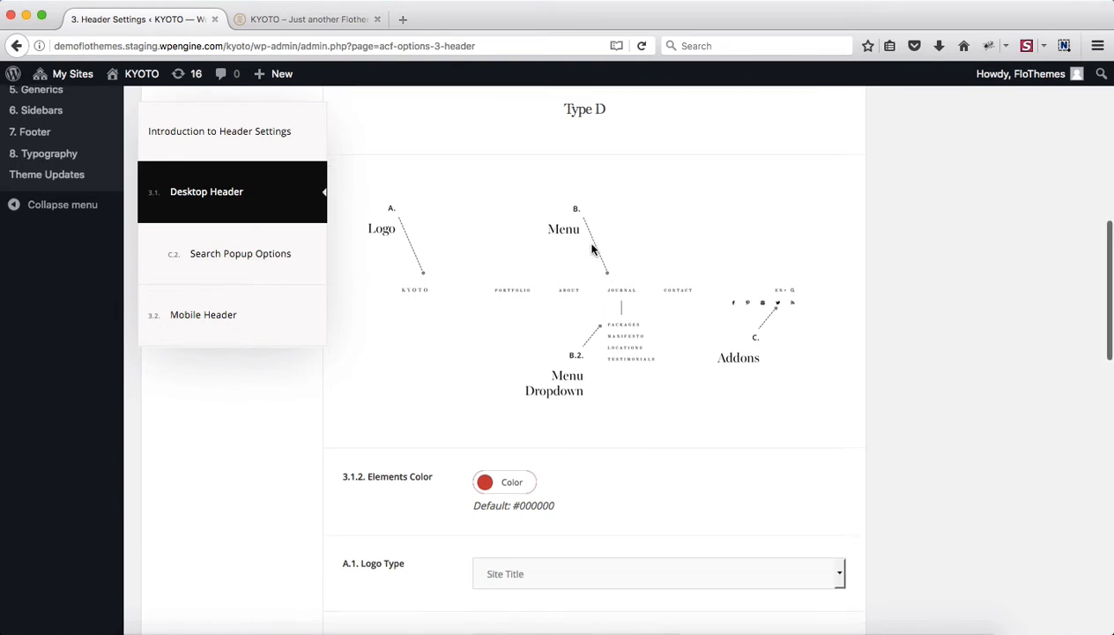
{"action": "scroll", "coordinate": [591, 247], "scroll_direction": "down", "scroll_amount": 5}
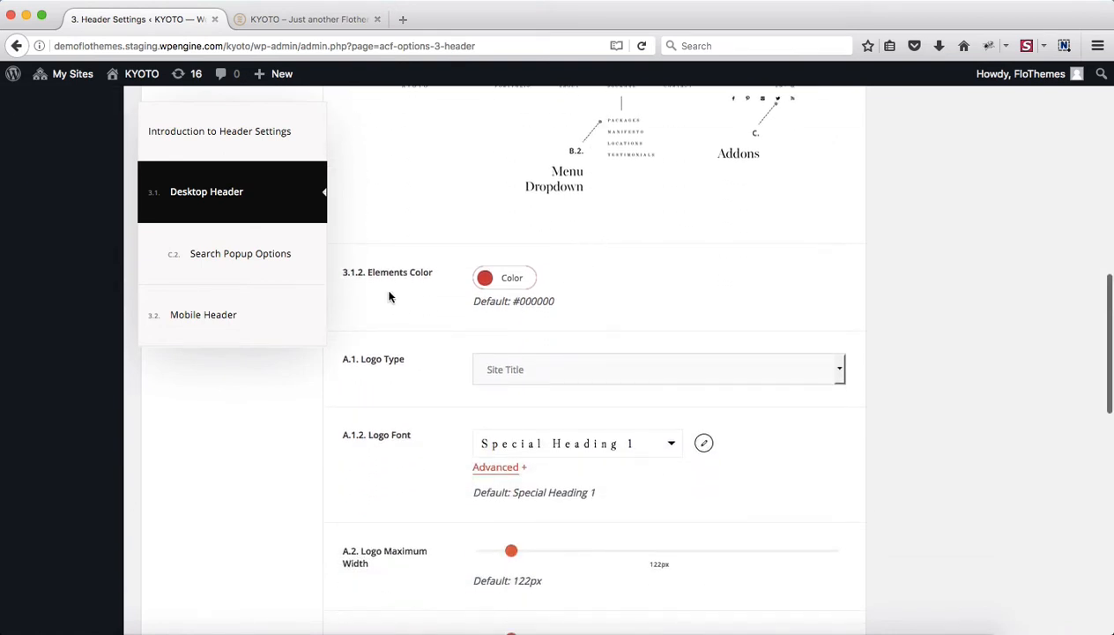
{"action": "scroll", "coordinate": [386, 291], "scroll_direction": "down", "scroll_amount": 3}
{"action": "scroll", "coordinate": [385, 293], "scroll_direction": "up", "scroll_amount": 6}
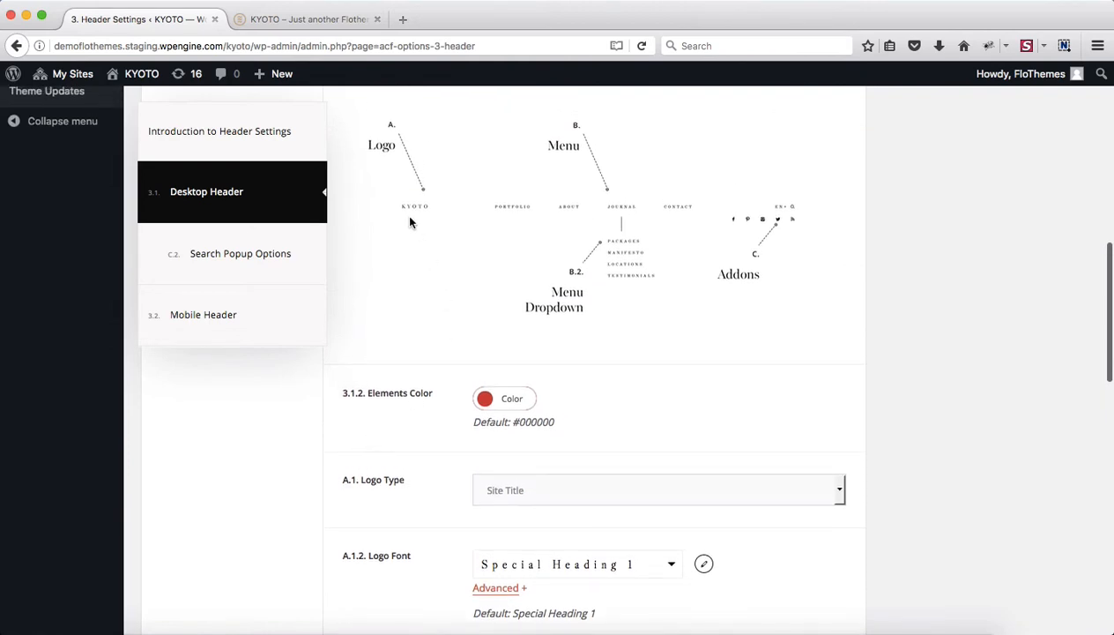
{"action": "scroll", "coordinate": [410, 222], "scroll_direction": "down", "scroll_amount": 5}
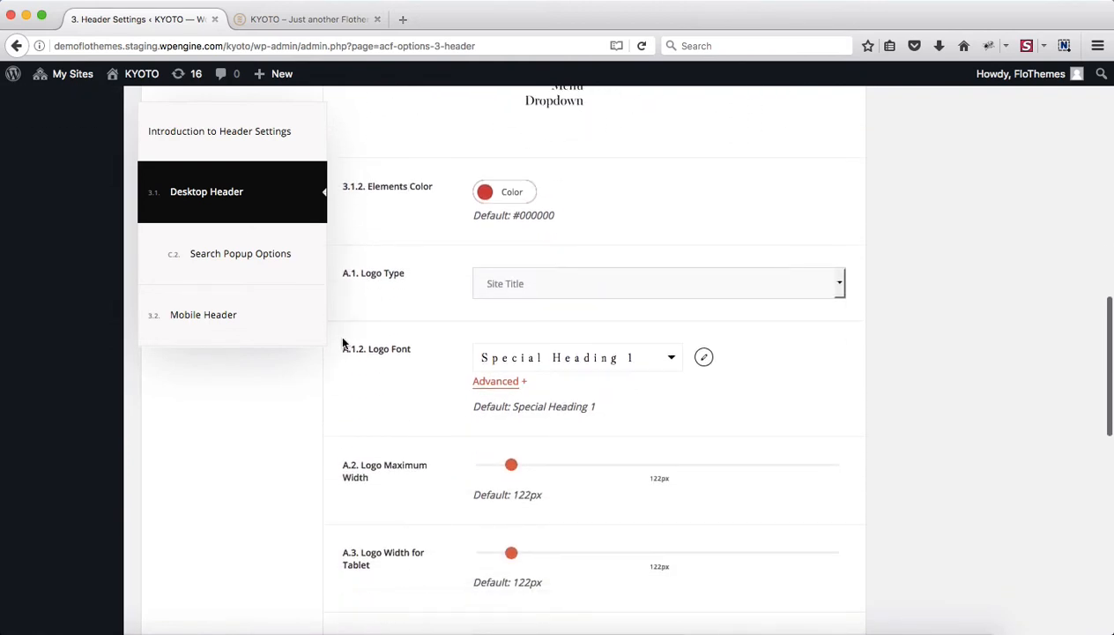
{"action": "scroll", "coordinate": [344, 409], "scroll_direction": "down", "scroll_amount": 7}
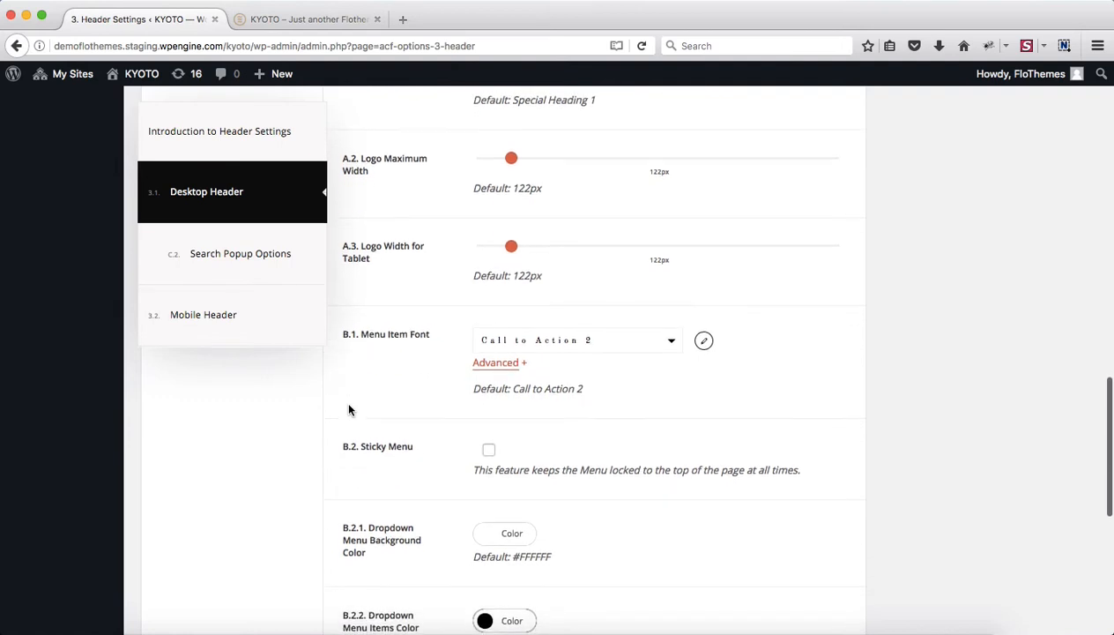
{"action": "scroll", "coordinate": [373, 355], "scroll_direction": "down", "scroll_amount": 2}
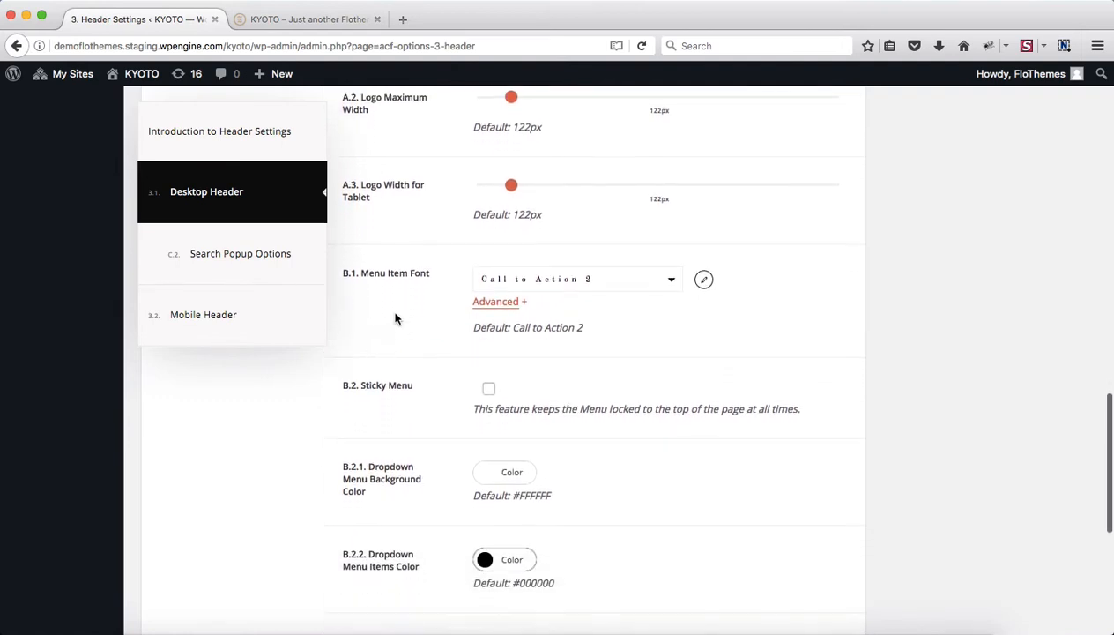
{"action": "scroll", "coordinate": [418, 438], "scroll_direction": "down", "scroll_amount": 4}
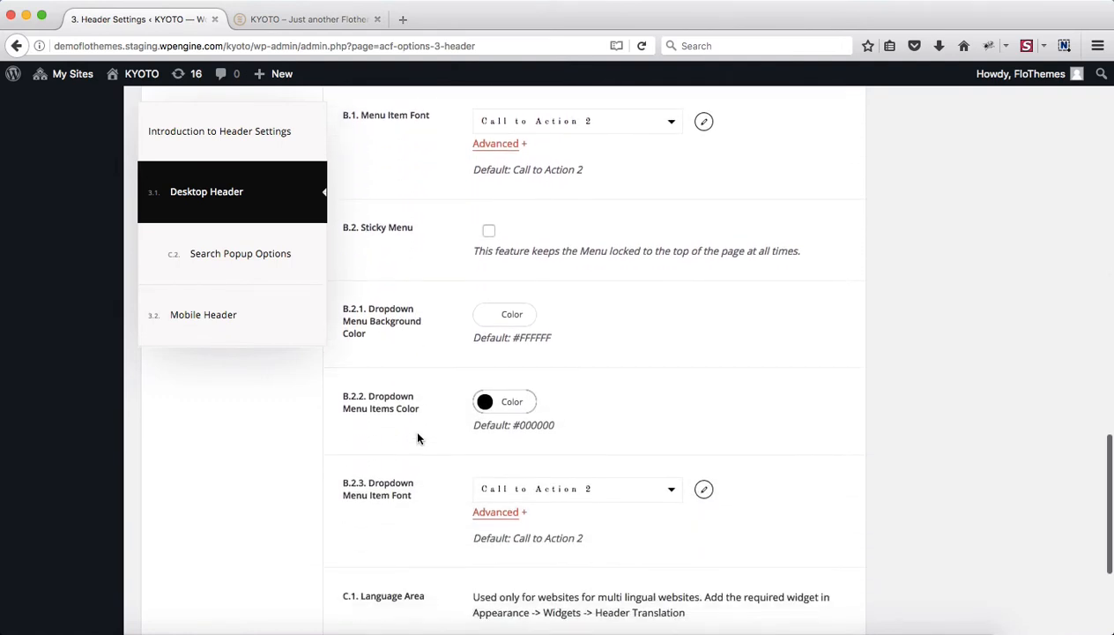
{"action": "scroll", "coordinate": [418, 438], "scroll_direction": "up", "scroll_amount": 2}
{"action": "scroll", "coordinate": [418, 438], "scroll_direction": "down", "scroll_amount": 2}
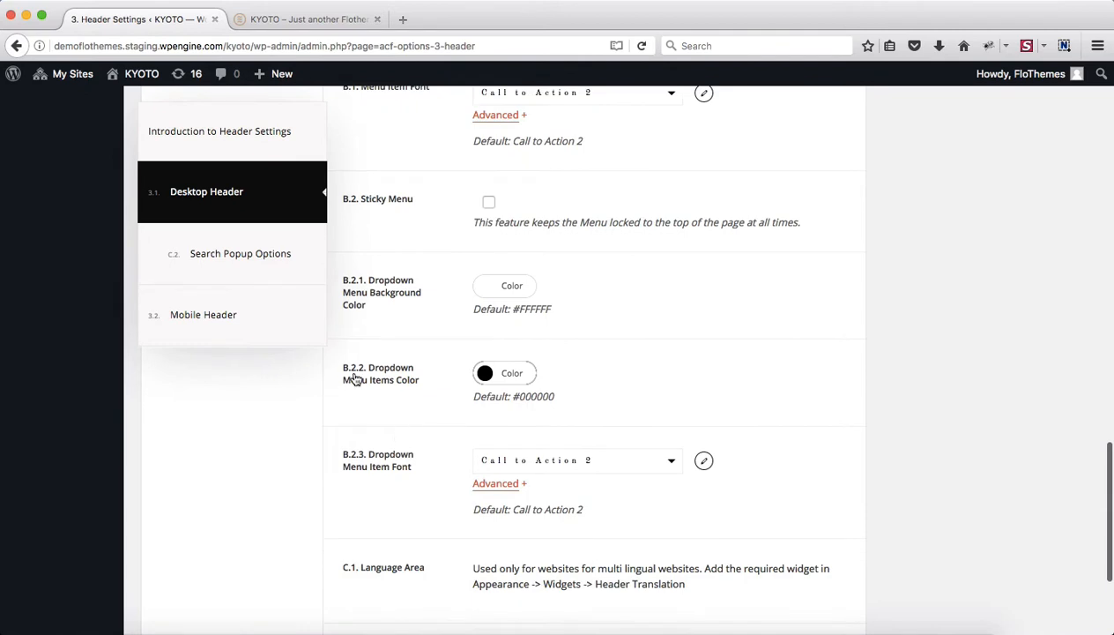
{"action": "scroll", "coordinate": [354, 379], "scroll_direction": "down", "scroll_amount": 1}
{"action": "scroll", "coordinate": [355, 378], "scroll_direction": "up", "scroll_amount": 10}
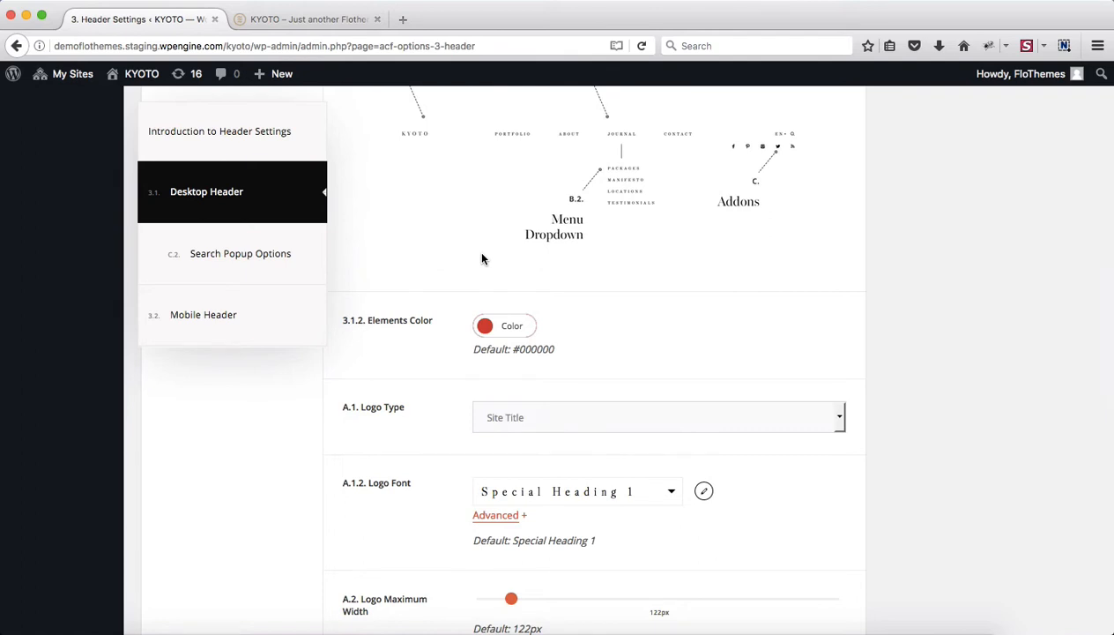
Inspect the Elements Color setting and open the site's About page to examine the header's logo and menu colour.
{"action": "scroll", "coordinate": [544, 411], "scroll_direction": "up", "scroll_amount": 1}
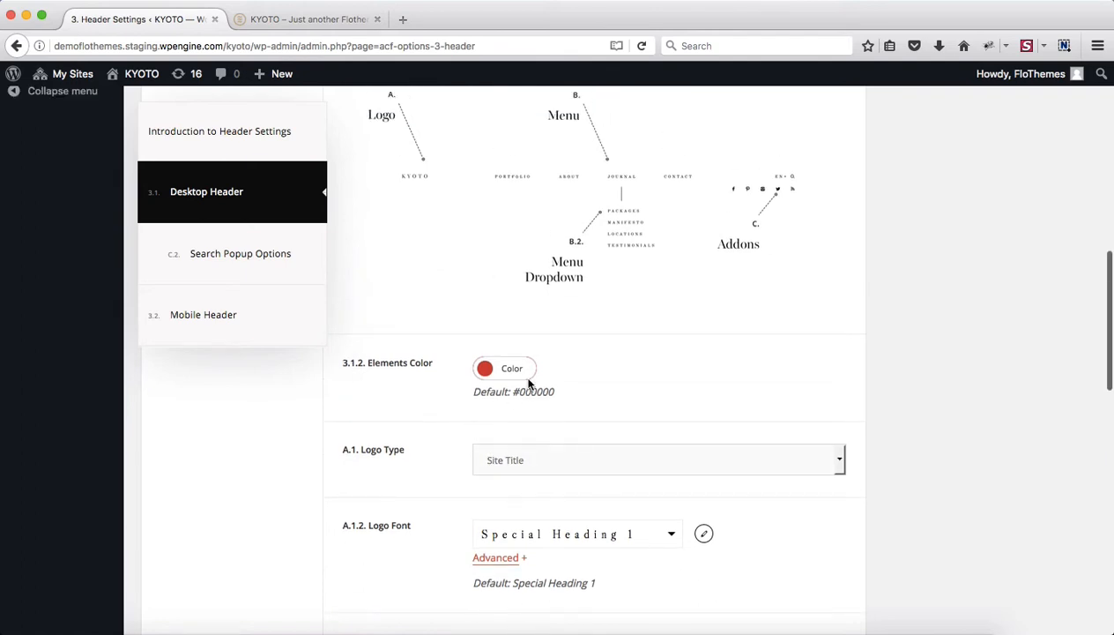
{"action": "left_click", "coordinate": [491, 377]}
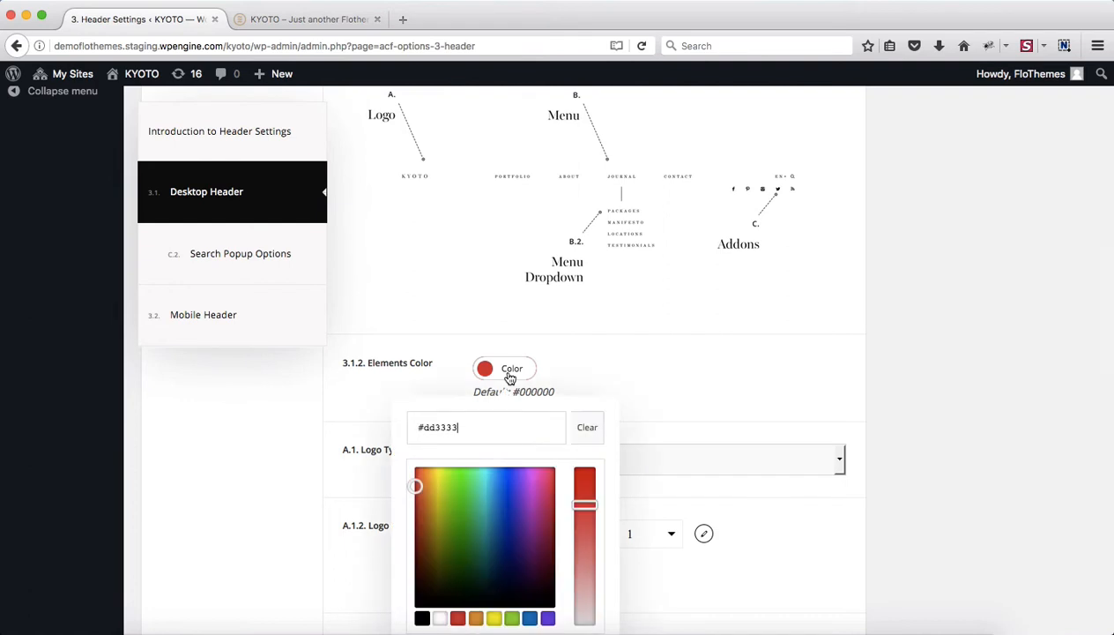
{"action": "left_click", "coordinate": [723, 398]}
{"action": "left_click", "coordinate": [520, 377]}
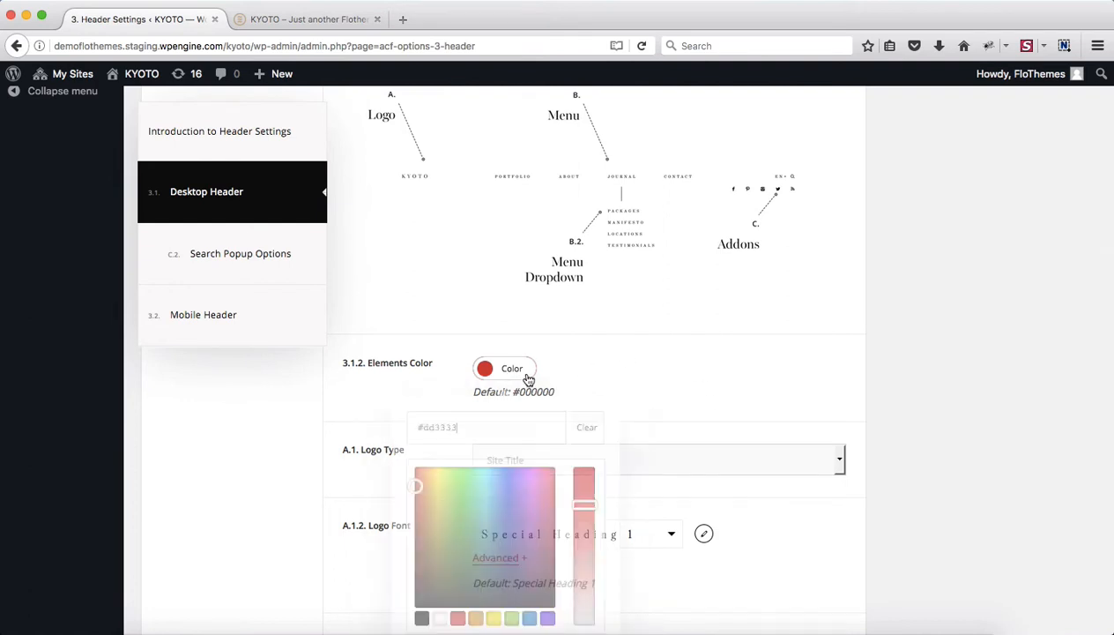
{"action": "left_click", "coordinate": [306, 22]}
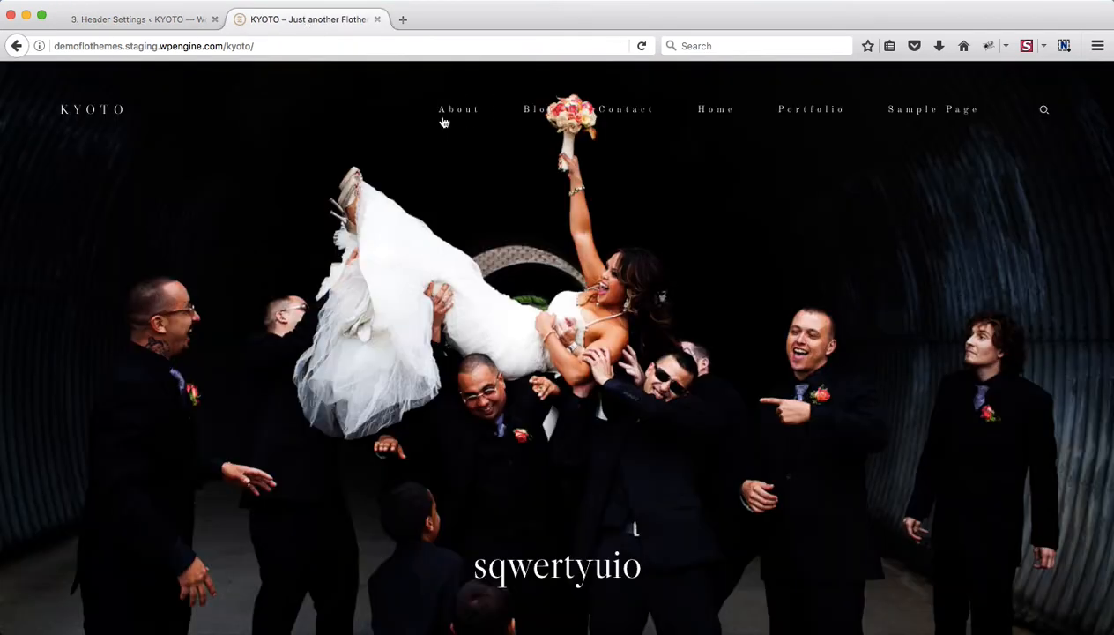
{"action": "left_click", "coordinate": [465, 115]}
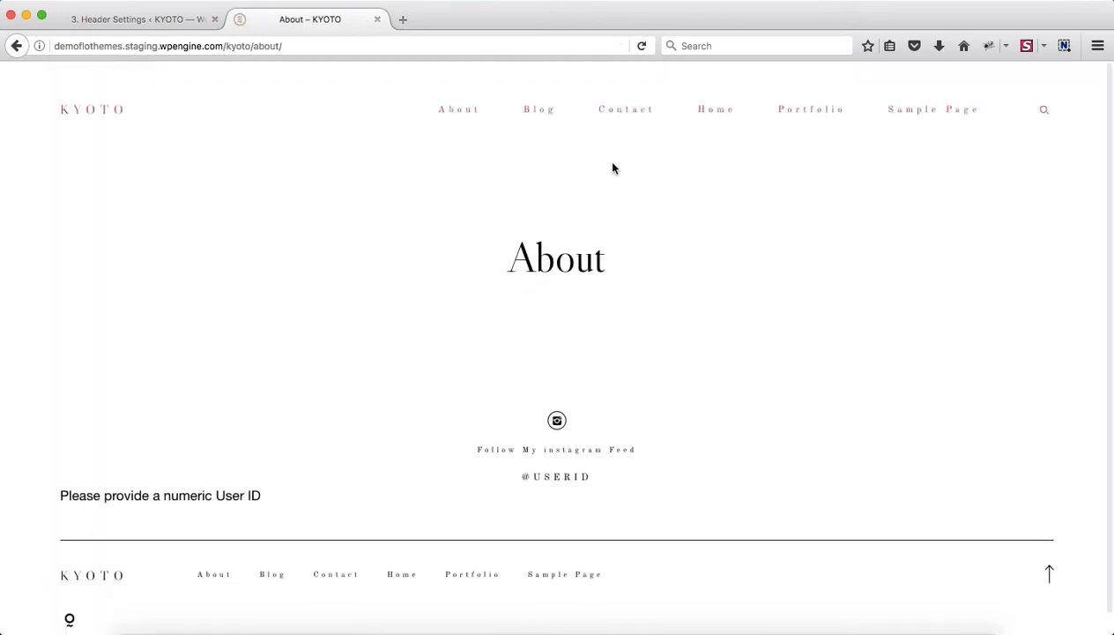
Set the desktop header's Elements Color to black in the header settings.
{"action": "left_click", "coordinate": [166, 21]}
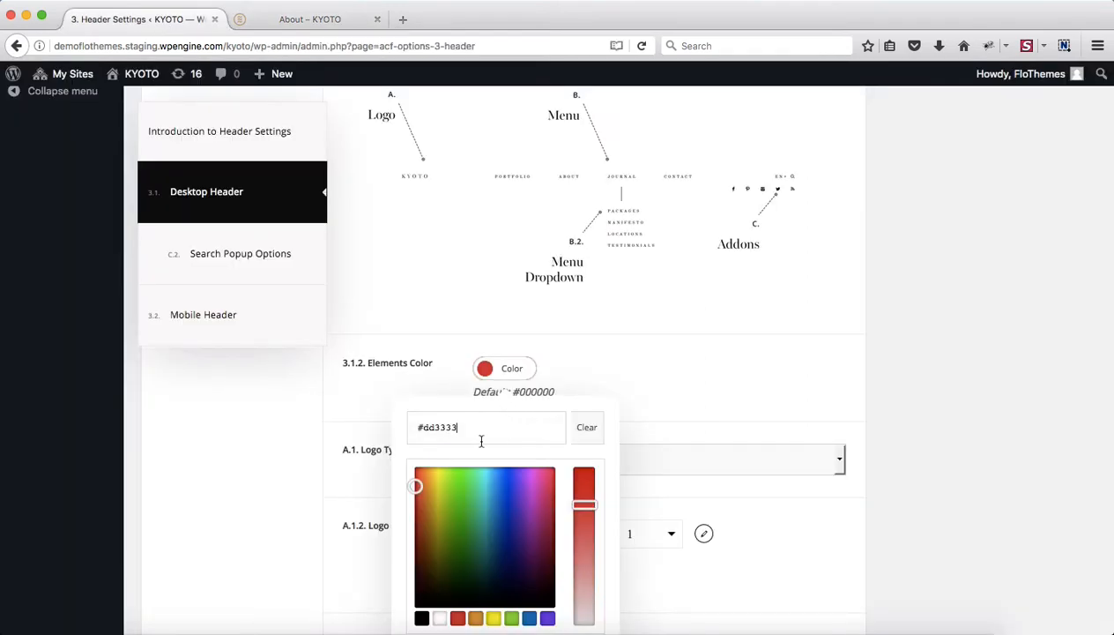
{"action": "left_click", "coordinate": [657, 401]}
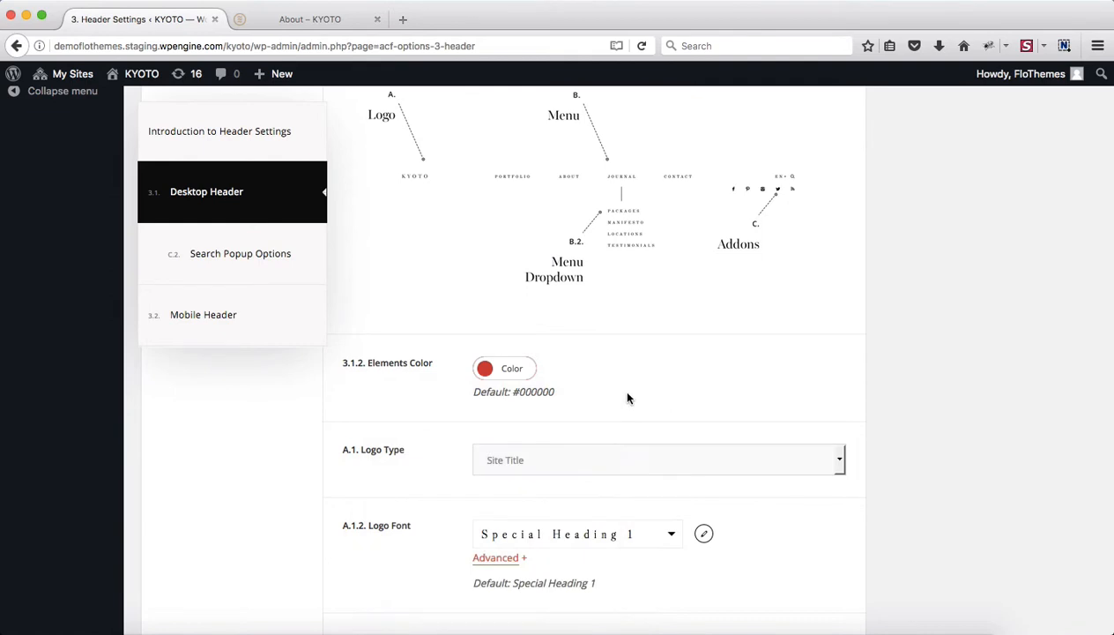
{"action": "left_click", "coordinate": [513, 368]}
{"action": "scroll", "coordinate": [605, 371], "scroll_direction": "down", "scroll_amount": 3}
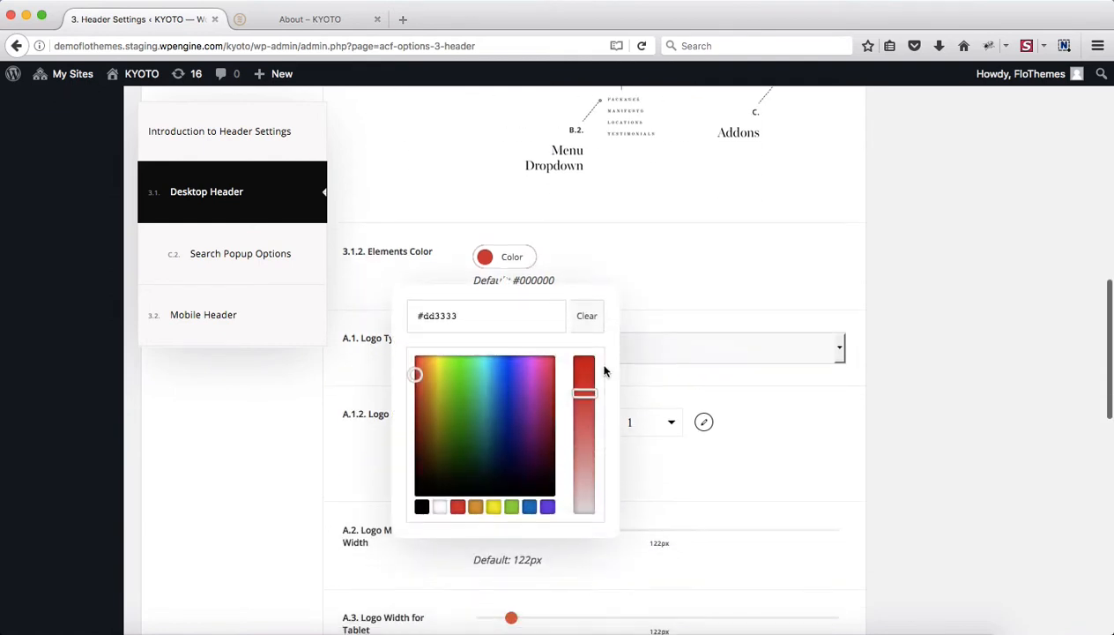
{"action": "left_click", "coordinate": [423, 507]}
{"action": "left_click", "coordinate": [1005, 476]}
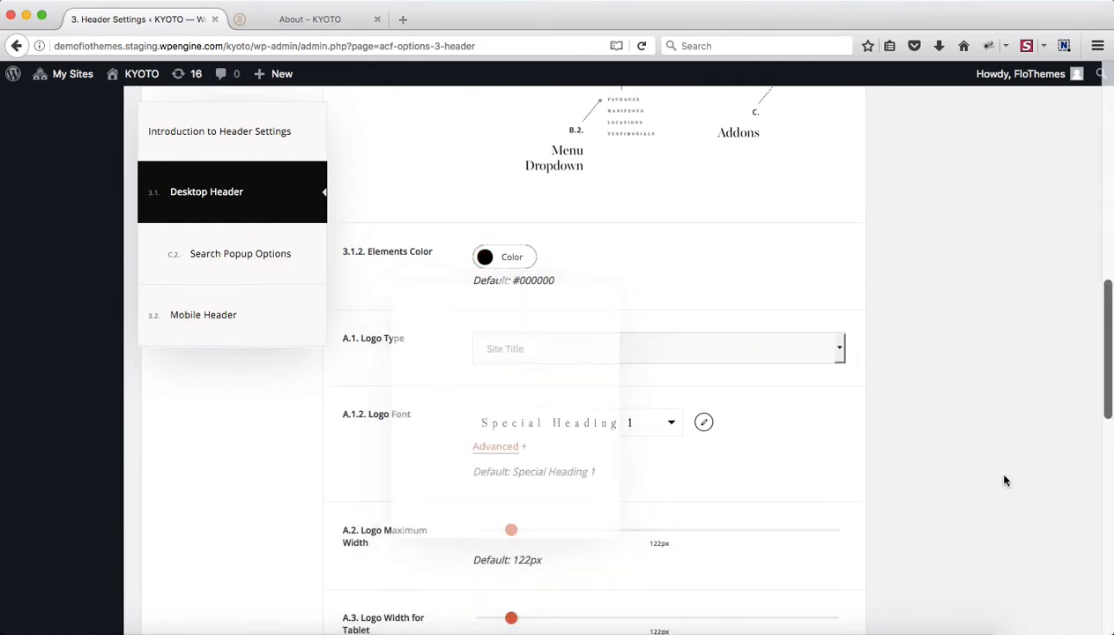
Save the updated header settings and reload the site's About page to check the header.
{"action": "scroll", "coordinate": [1057, 476], "scroll_direction": "up", "scroll_amount": 10}
{"action": "left_click", "coordinate": [1063, 183]}
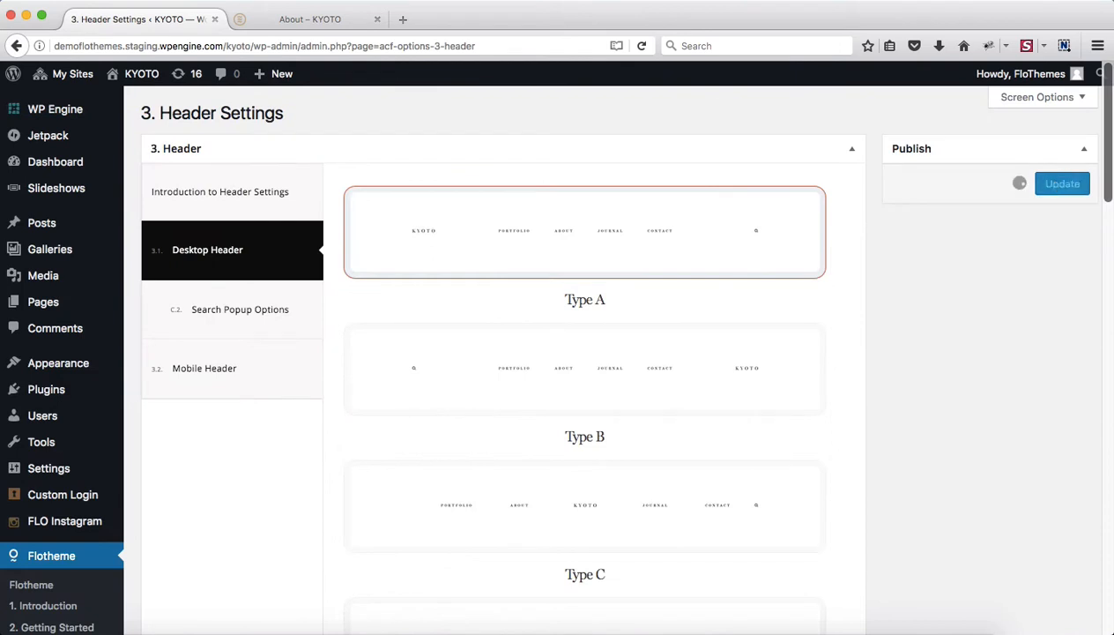
{"action": "left_click", "coordinate": [263, 25]}
{"action": "key", "text": "super+r"}
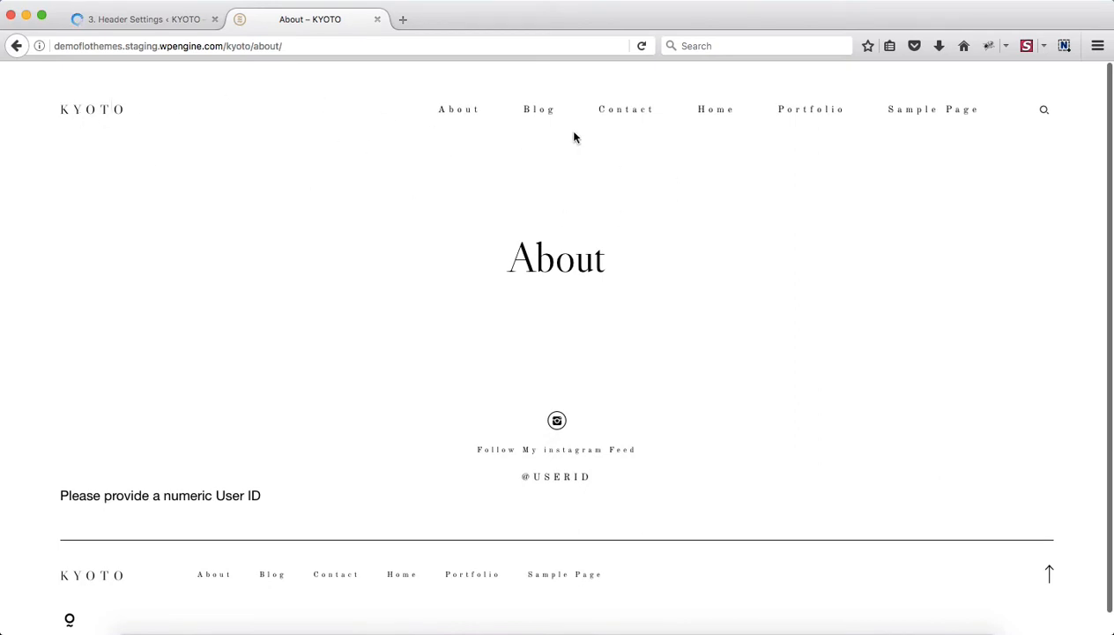
Set the desktop header's Logo Type to Image Logo in the header settings.
{"action": "left_click", "coordinate": [143, 19]}
{"action": "scroll", "coordinate": [664, 443], "scroll_direction": "down", "scroll_amount": 3}
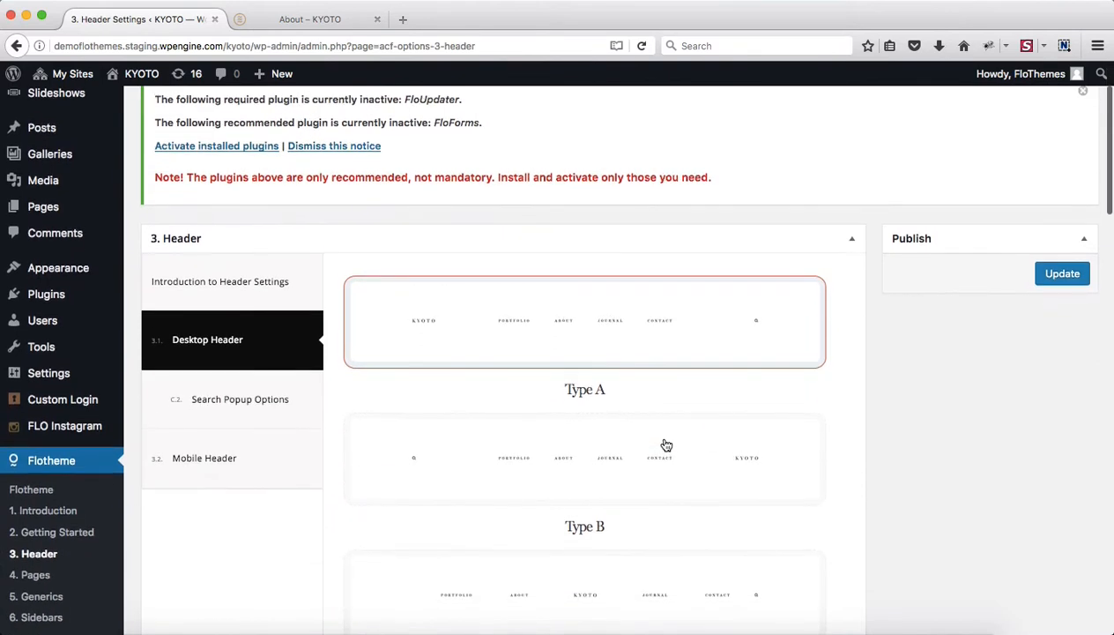
{"action": "scroll", "coordinate": [666, 445], "scroll_direction": "down", "scroll_amount": 10}
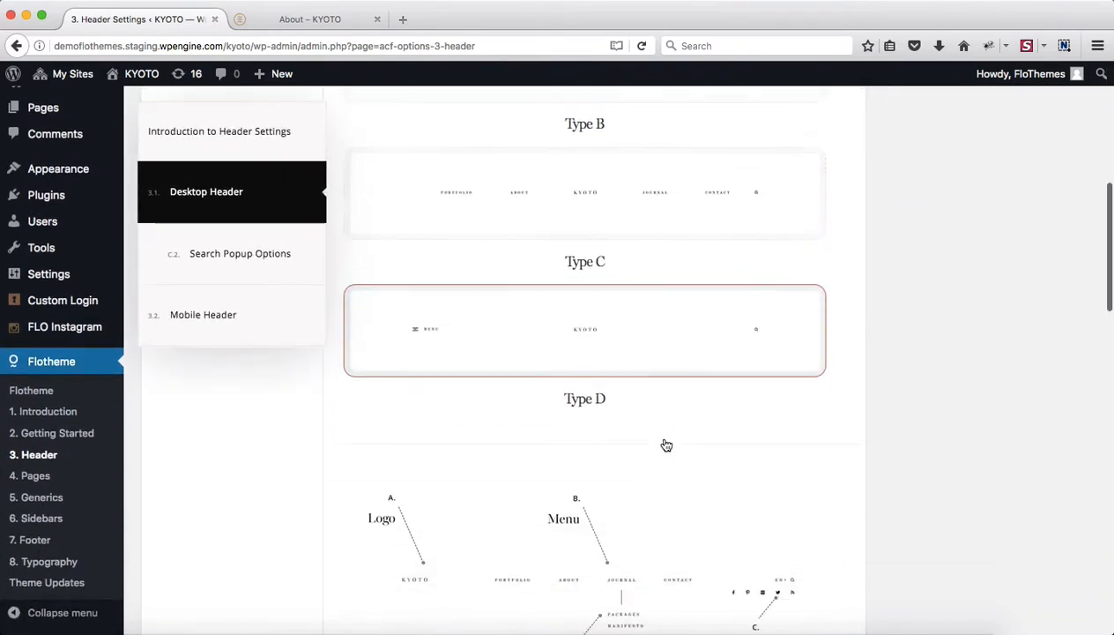
{"action": "left_click", "coordinate": [313, 20]}
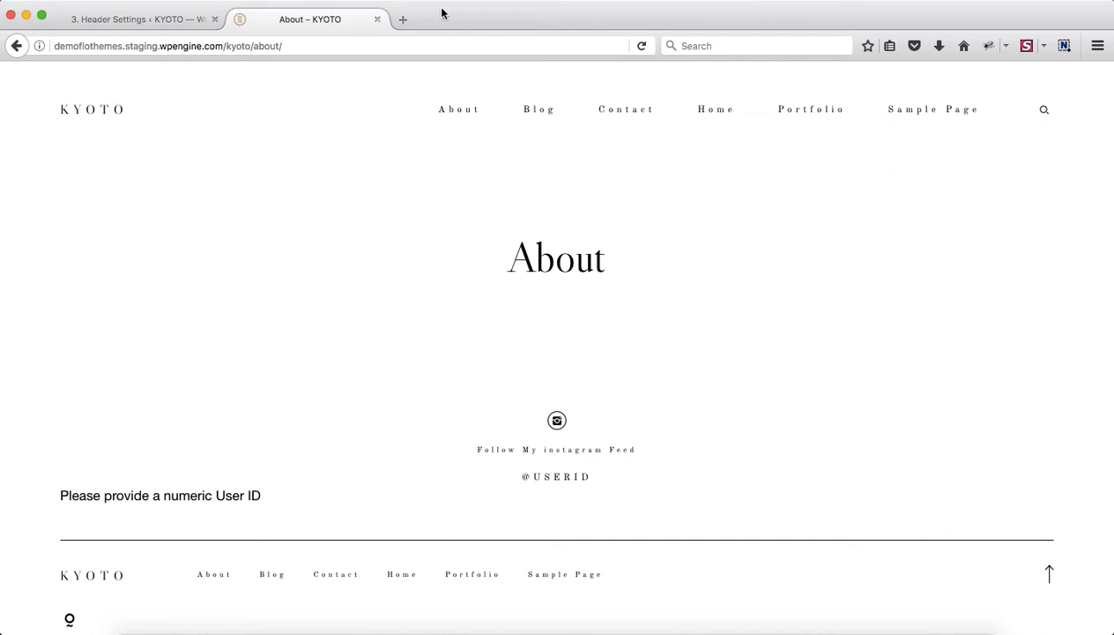
{"action": "left_click", "coordinate": [168, 17]}
{"action": "scroll", "coordinate": [526, 455], "scroll_direction": "down", "scroll_amount": 11}
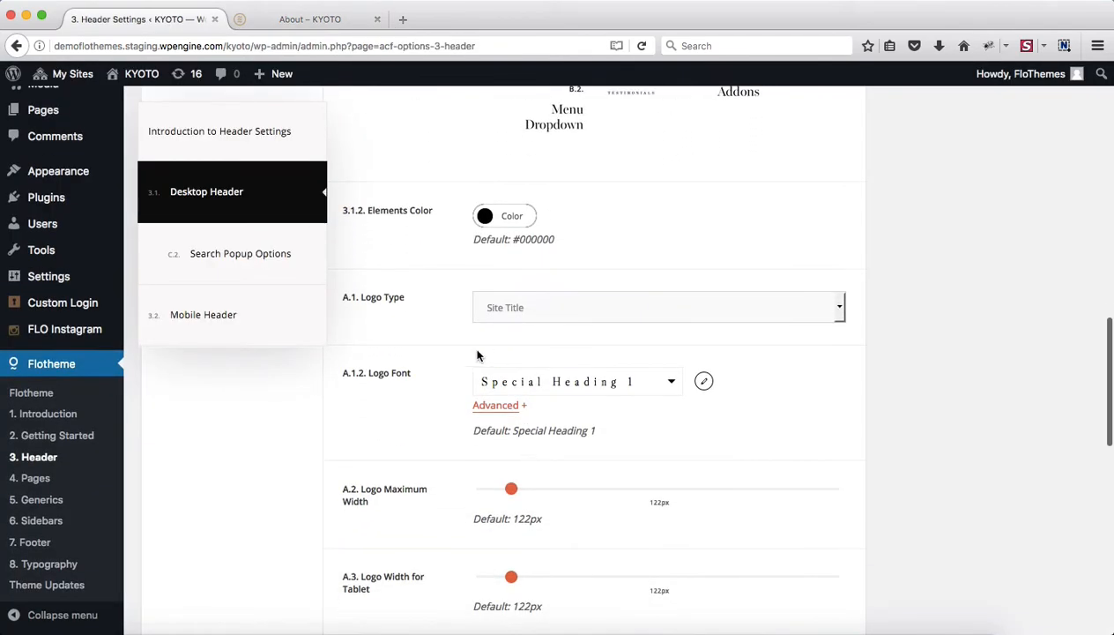
{"action": "scroll", "coordinate": [478, 356], "scroll_direction": "down", "scroll_amount": 2}
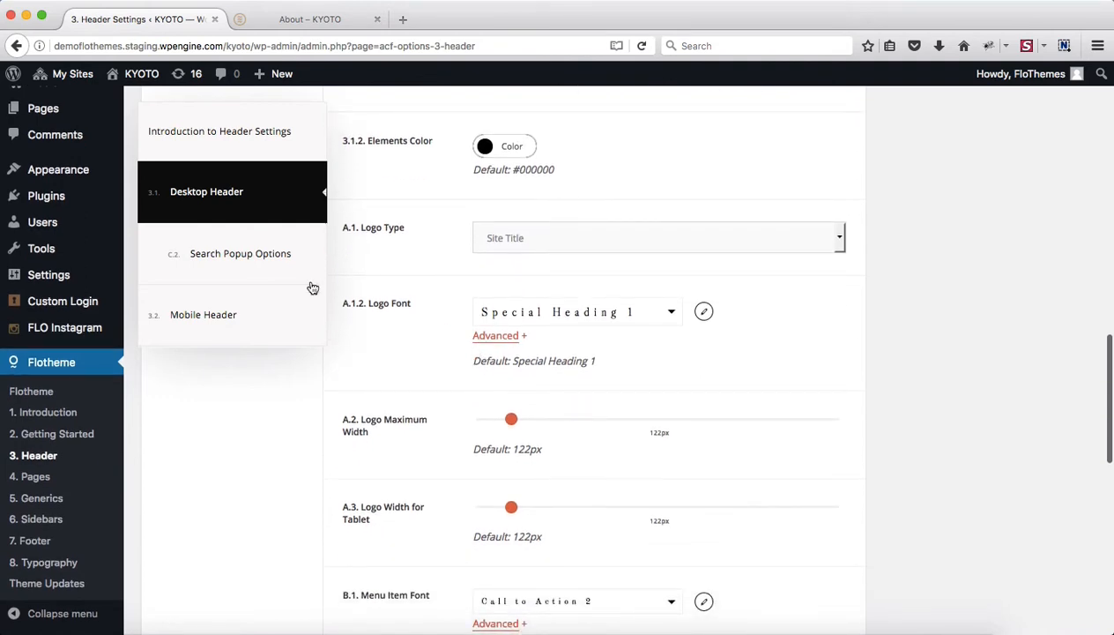
{"action": "left_click", "coordinate": [604, 240]}
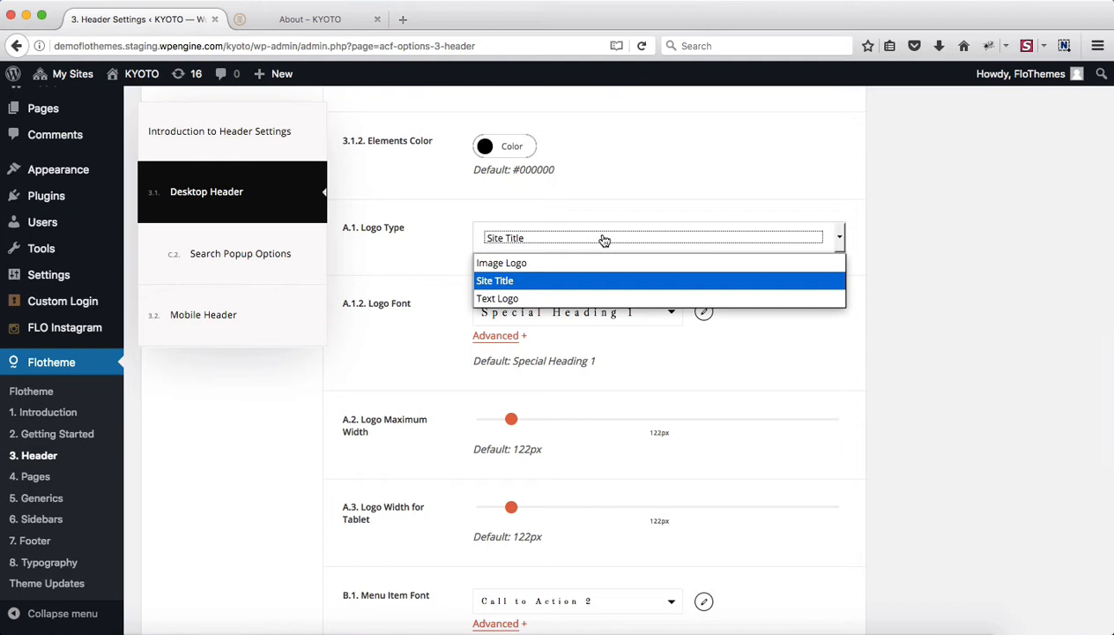
{"action": "left_click", "coordinate": [531, 259]}
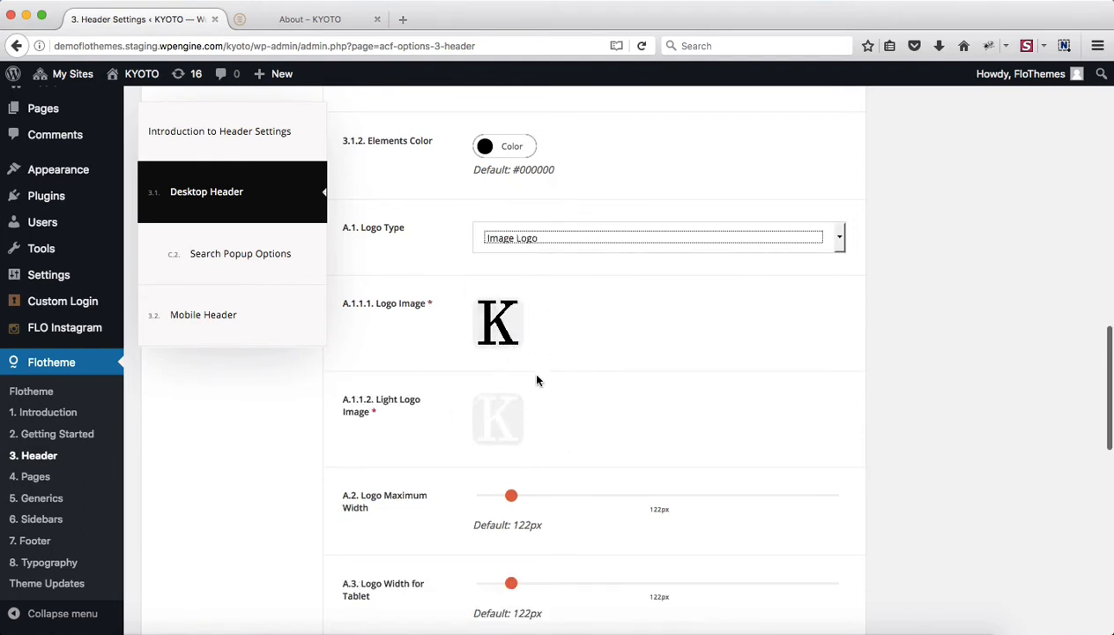
Compare the logo on the site's About page and home page, and return to the logo image and width settings.
{"action": "left_click", "coordinate": [585, 240]}
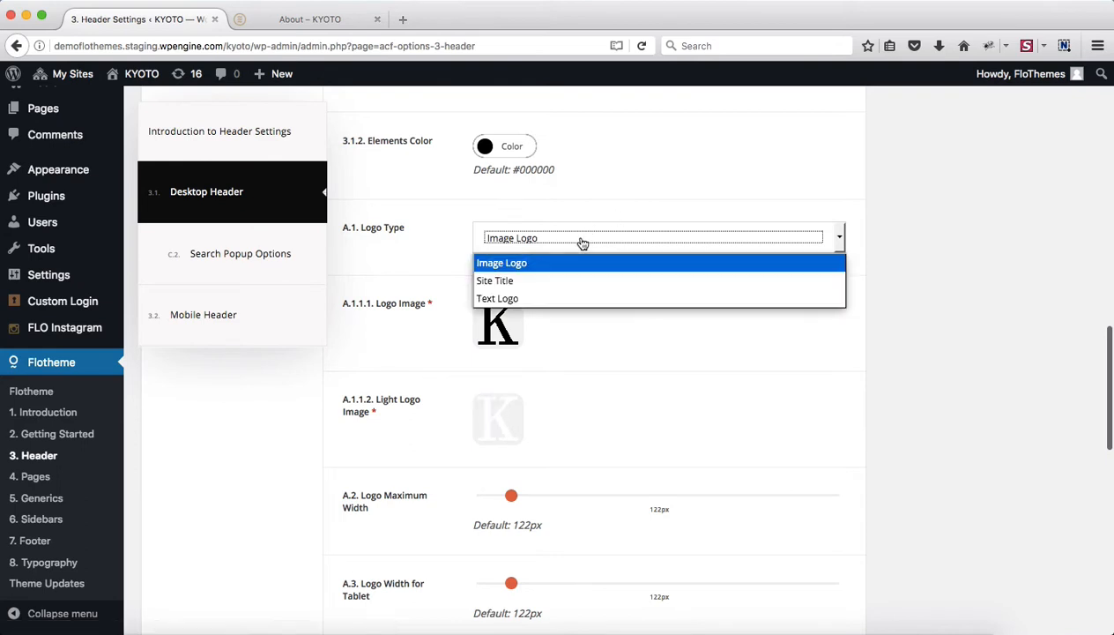
{"action": "left_click", "coordinate": [320, 19]}
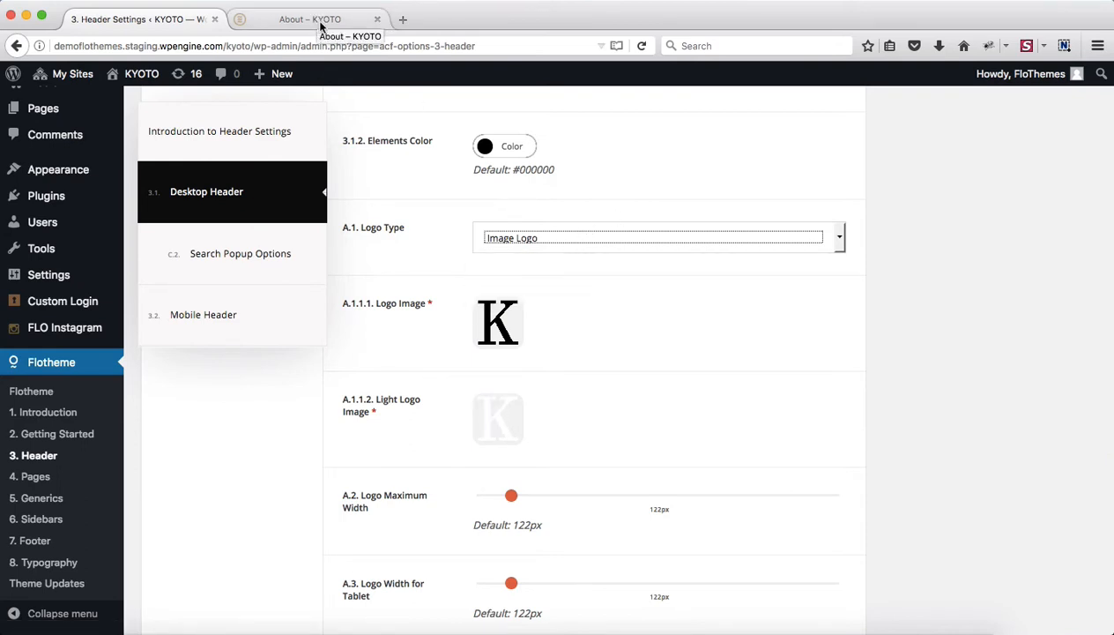
{"action": "left_click", "coordinate": [321, 20]}
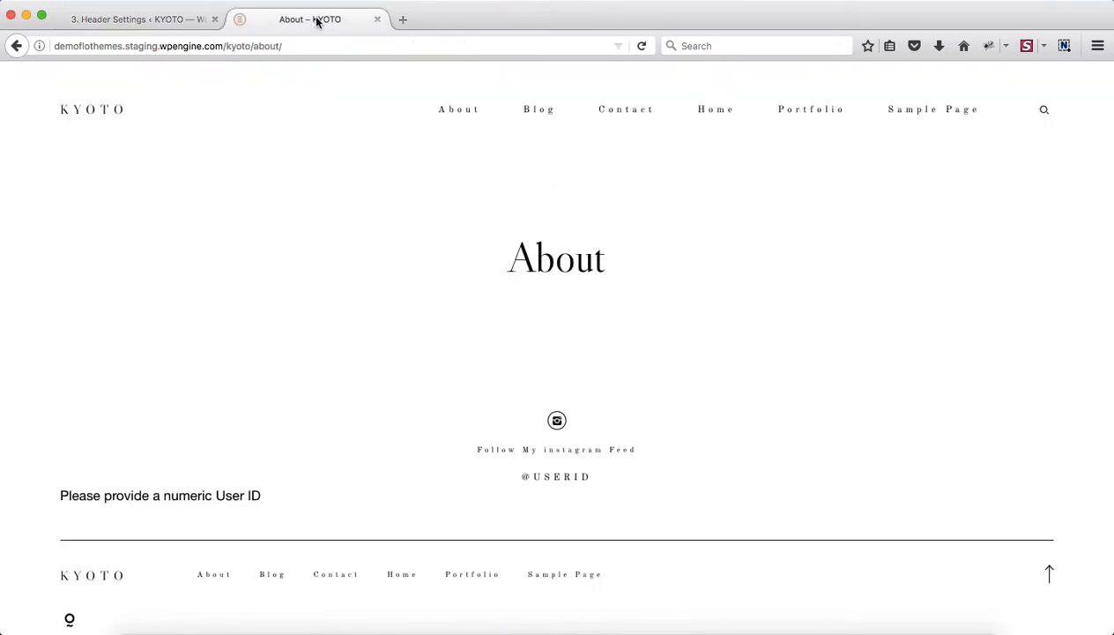
{"action": "left_click", "coordinate": [113, 106]}
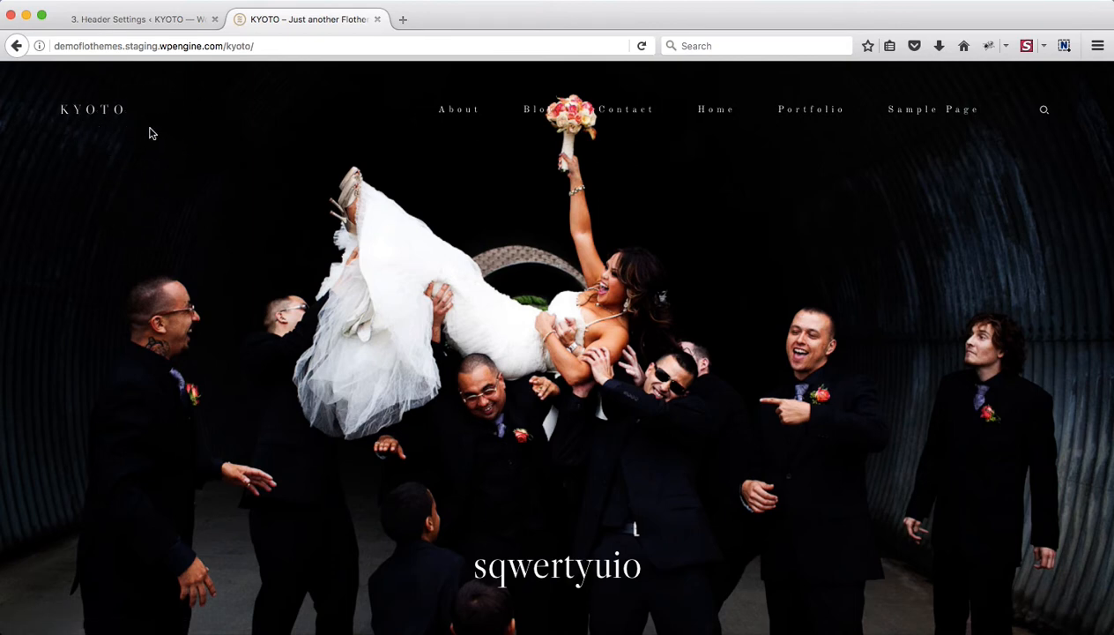
{"action": "left_click", "coordinate": [146, 23]}
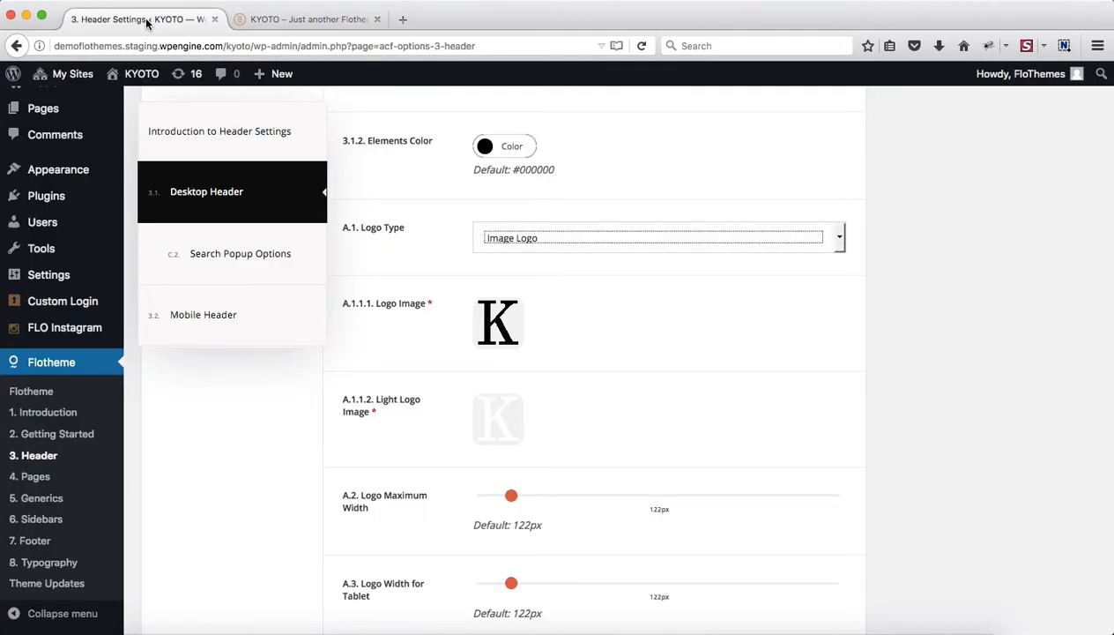
{"action": "scroll", "coordinate": [687, 345], "scroll_direction": "down", "scroll_amount": 3}
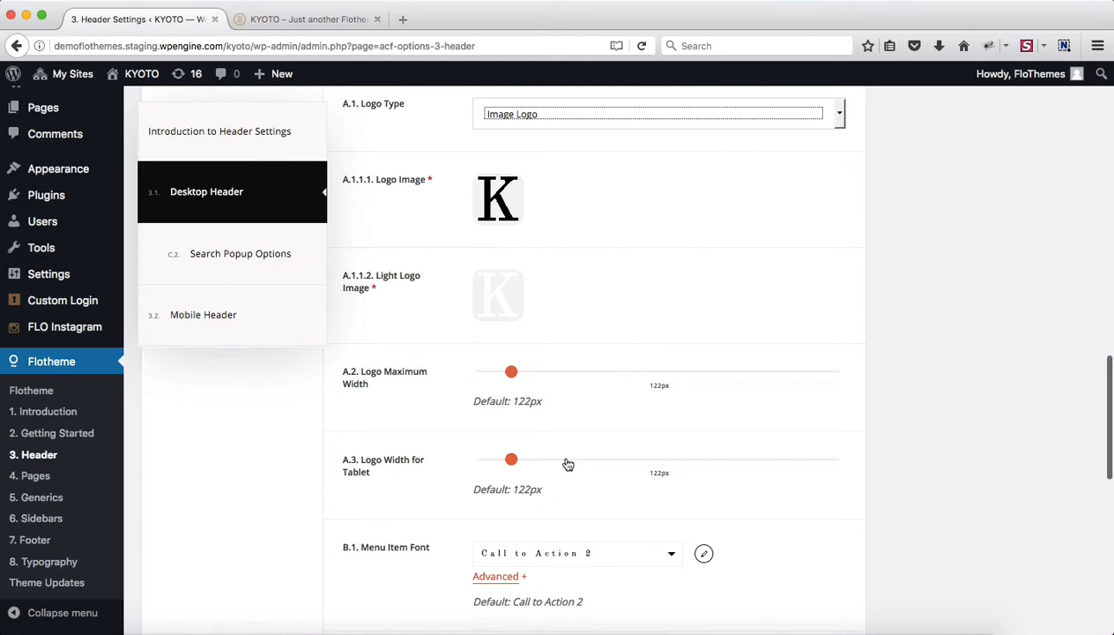
Set the desktop header's Logo Type to Site Title and look over the logo font and width options.
{"action": "scroll", "coordinate": [566, 464], "scroll_direction": "up", "scroll_amount": 2}
{"action": "scroll", "coordinate": [567, 463], "scroll_direction": "up", "scroll_amount": 1}
{"action": "left_click", "coordinate": [577, 265]}
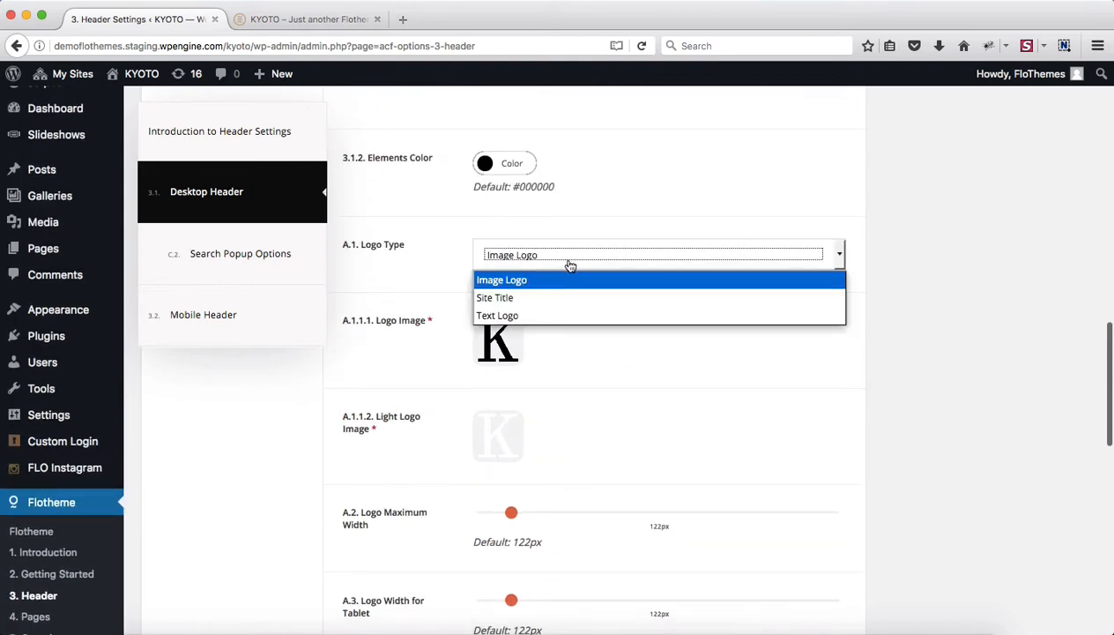
{"action": "left_click", "coordinate": [518, 295]}
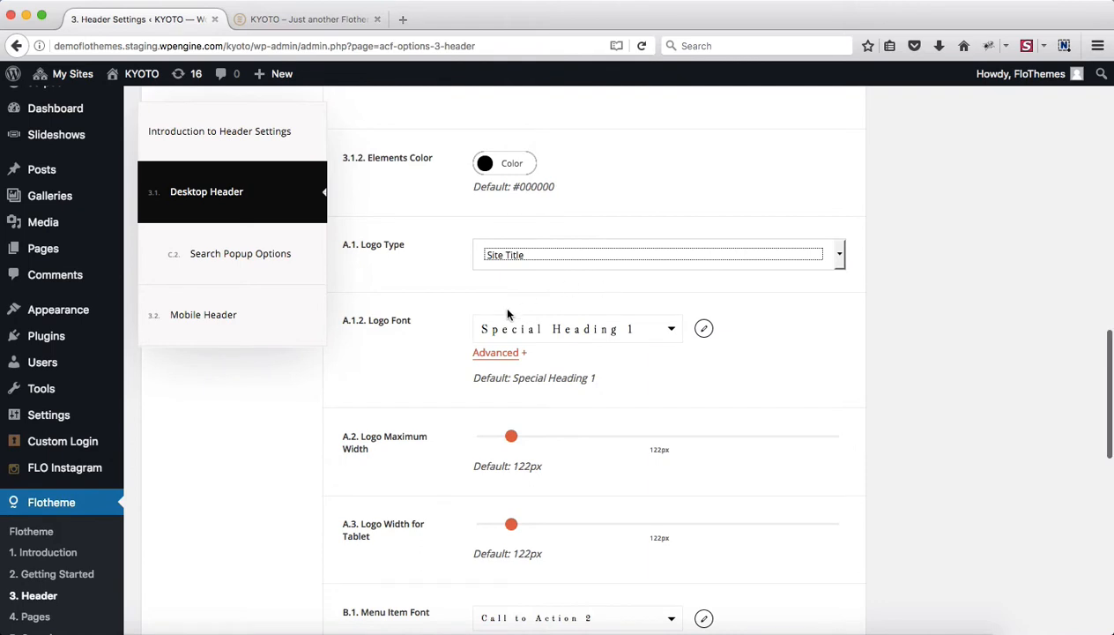
{"action": "scroll", "coordinate": [512, 309], "scroll_direction": "down", "scroll_amount": 1}
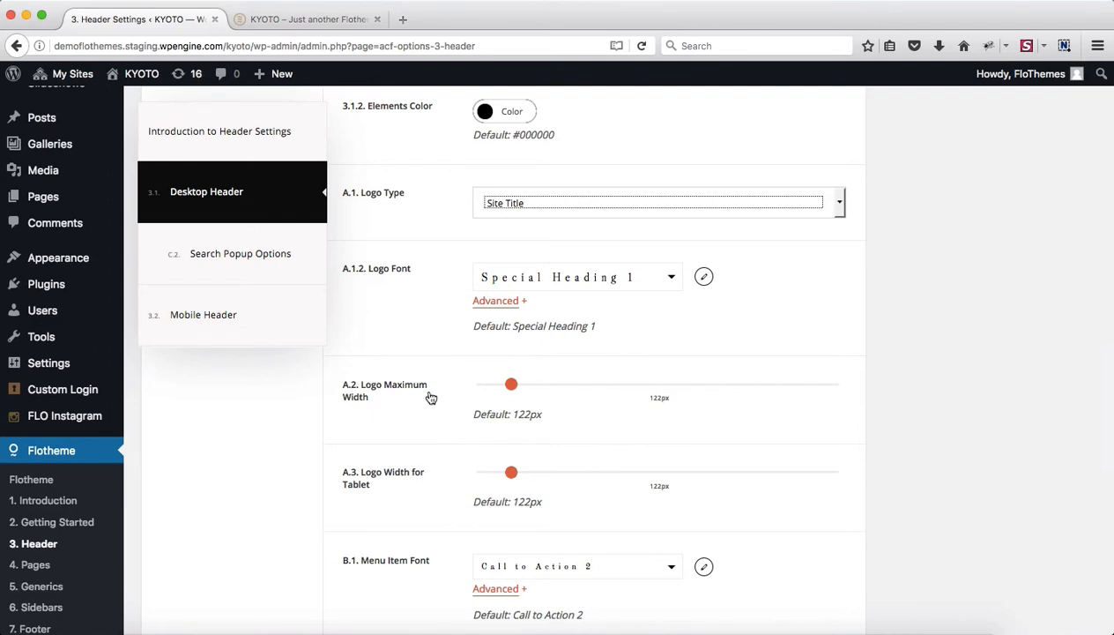
Set the desktop header's Logo Type to Text Logo with KYOTO 123 as the logo text.
{"action": "left_click", "coordinate": [600, 204]}
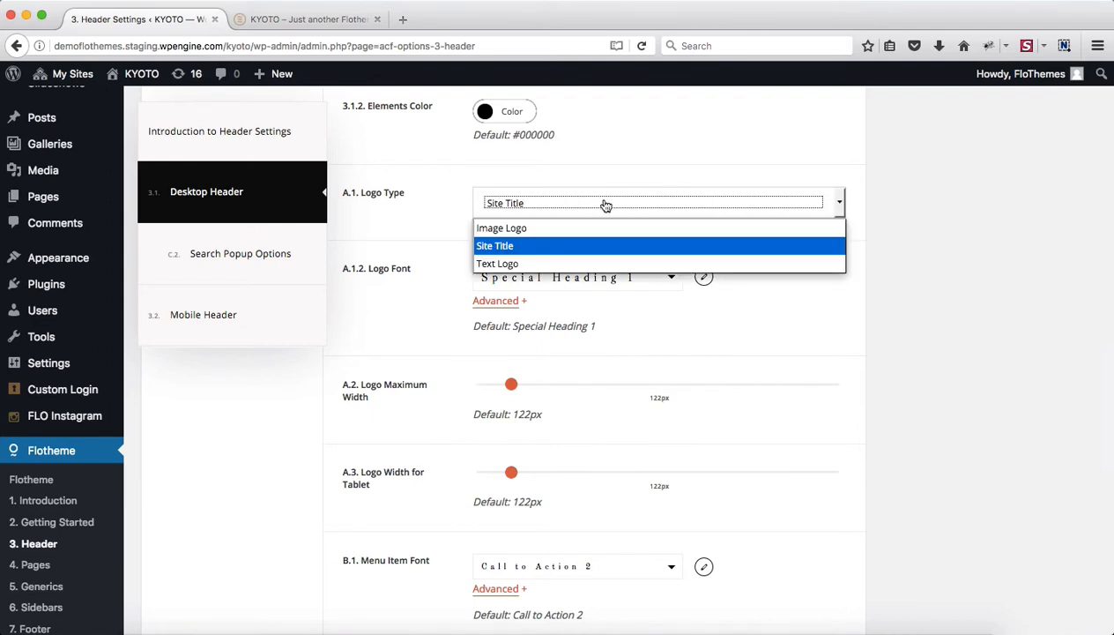
{"action": "left_click", "coordinate": [516, 266]}
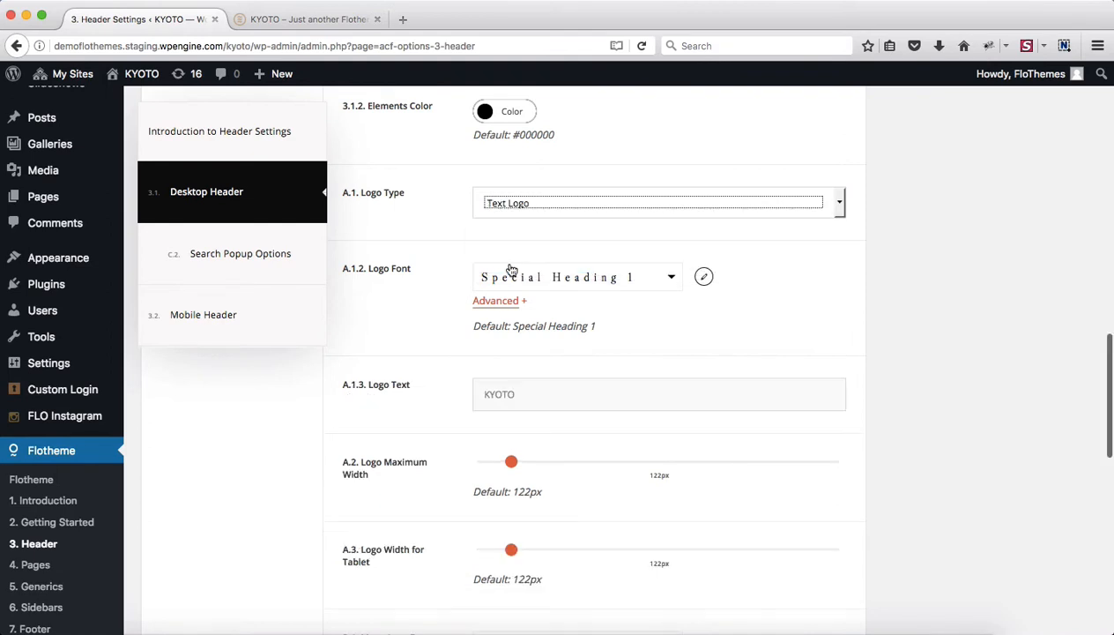
{"action": "left_click", "coordinate": [550, 391]}
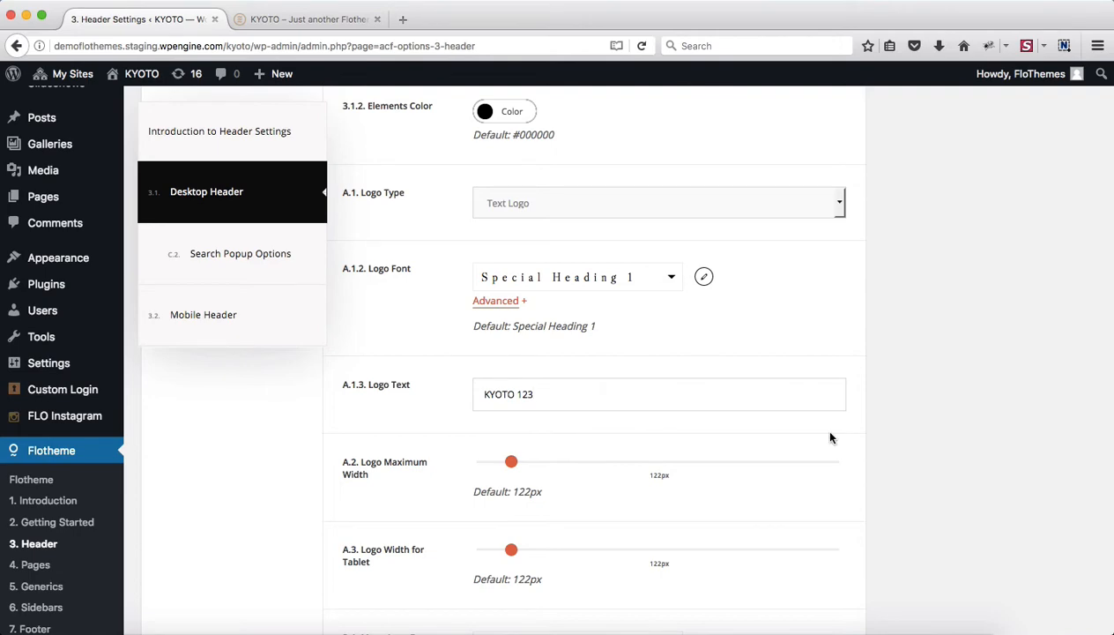
{"action": "key", "text": "Return"}
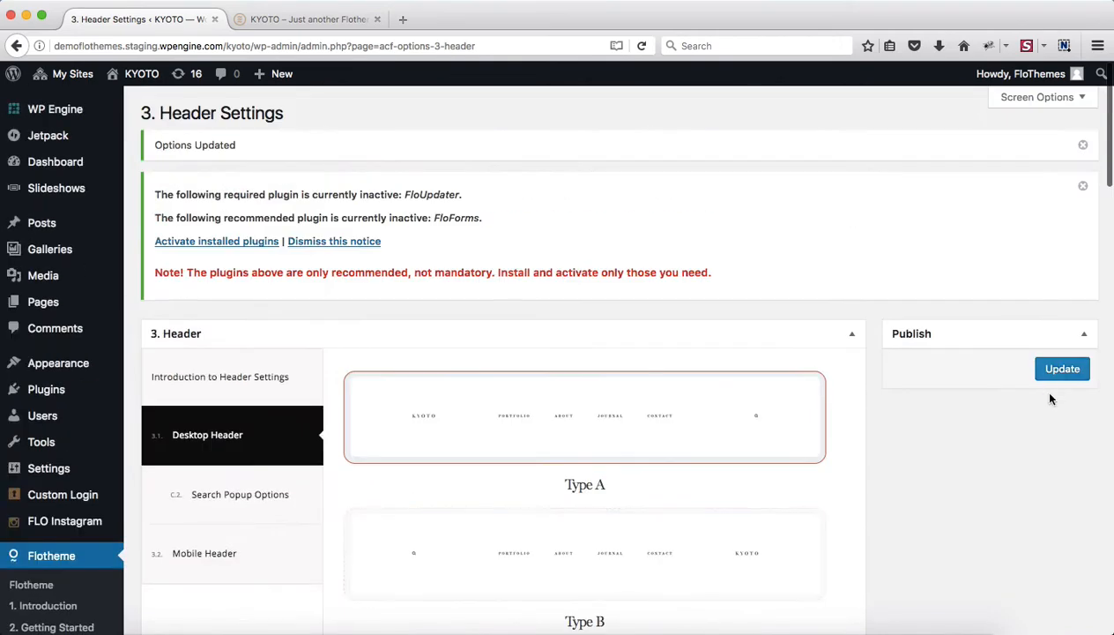
Save the updated header settings and reload the site's home page to check the text logo.
{"action": "left_click", "coordinate": [1068, 377]}
{"action": "key", "text": "ctrl+Tab"}
{"action": "key", "text": "super+r"}
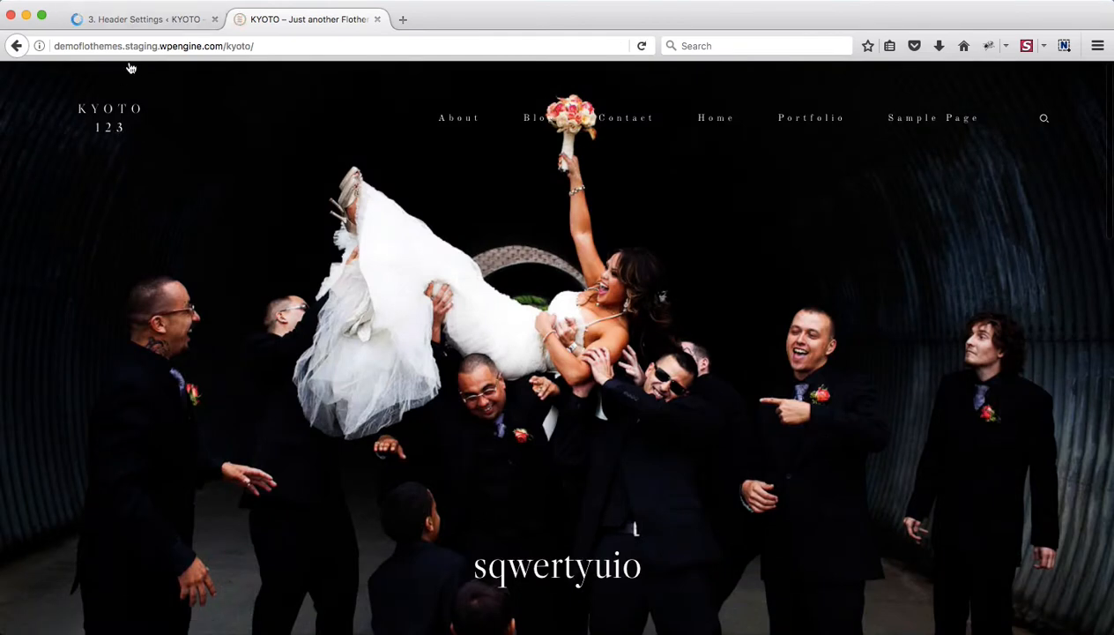
Return to the header settings and review the desktop options for the logo font, menu font, Sticky Menu, dropdown menu, language area and search field.
{"action": "left_click", "coordinate": [155, 21]}
{"action": "scroll", "coordinate": [463, 238], "scroll_direction": "down", "scroll_amount": 10}
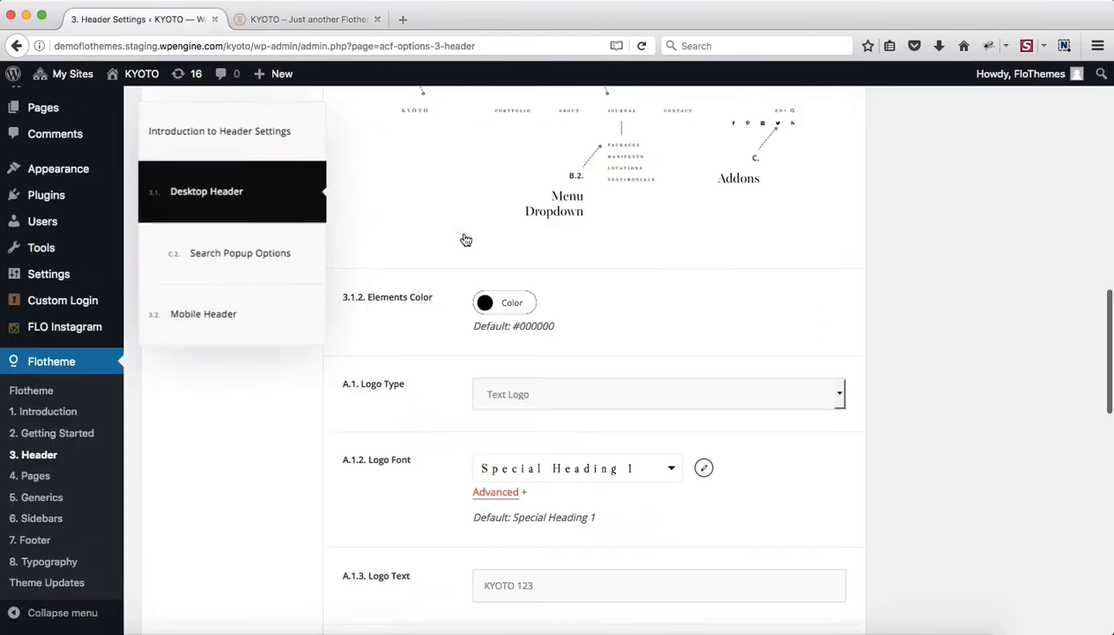
{"action": "scroll", "coordinate": [463, 238], "scroll_direction": "down", "scroll_amount": 1}
{"action": "scroll", "coordinate": [463, 238], "scroll_direction": "down", "scroll_amount": 5}
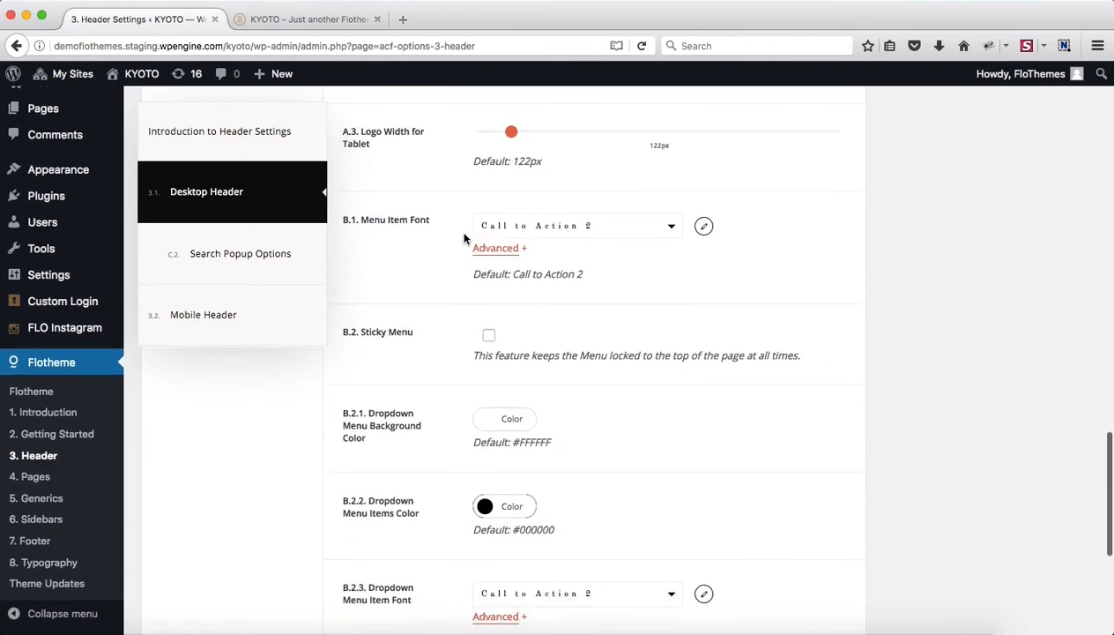
{"action": "scroll", "coordinate": [626, 252], "scroll_direction": "down", "scroll_amount": 1}
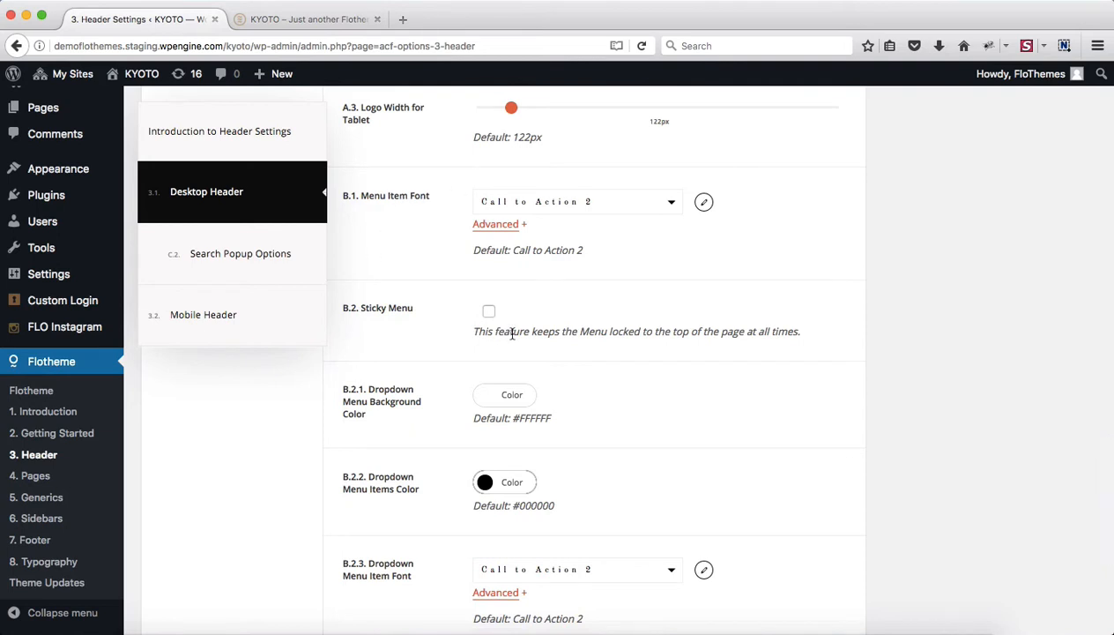
{"action": "scroll", "coordinate": [600, 342], "scroll_direction": "down", "scroll_amount": 3}
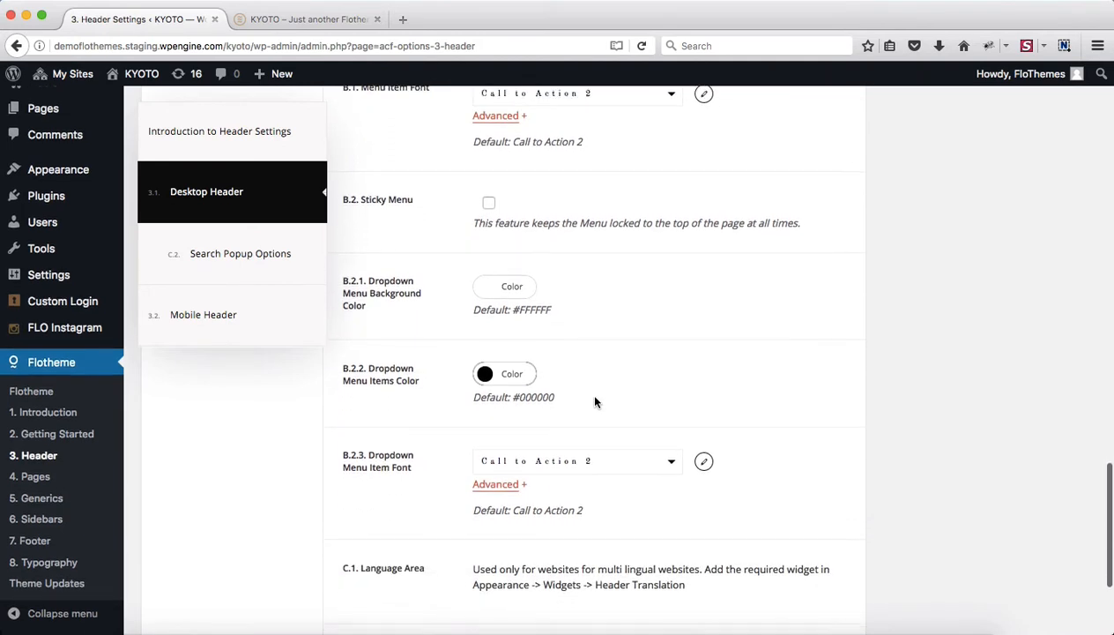
{"action": "scroll", "coordinate": [595, 402], "scroll_direction": "down", "scroll_amount": 4}
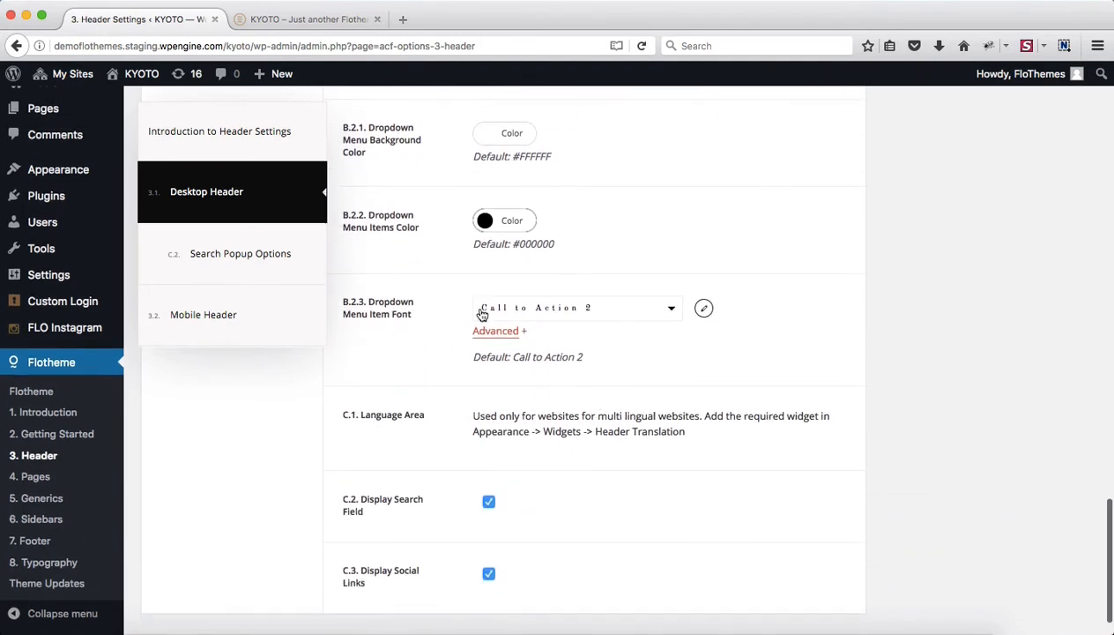
{"action": "scroll", "coordinate": [616, 247], "scroll_direction": "up", "scroll_amount": 4}
{"action": "scroll", "coordinate": [616, 247], "scroll_direction": "up", "scroll_amount": 4}
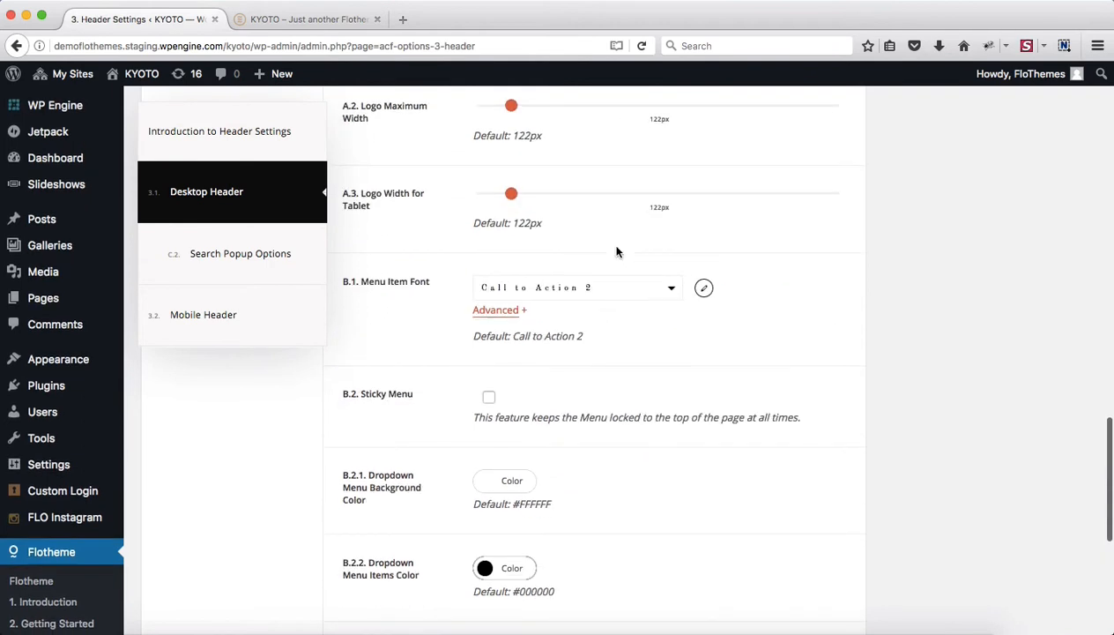
Examine the colour picker of the Dropdown Menu Background Color and close it without picking another colour.
{"action": "left_click", "coordinate": [503, 492]}
{"action": "scroll", "coordinate": [485, 520], "scroll_direction": "down", "scroll_amount": 2}
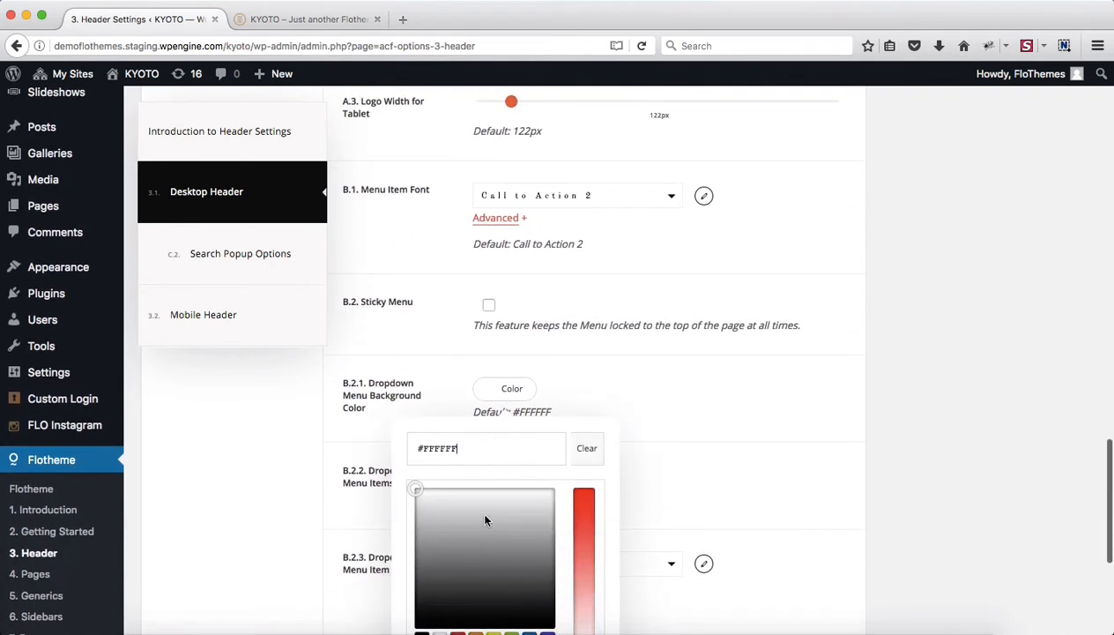
{"action": "triple_click", "coordinate": [437, 447]}
{"action": "scroll", "coordinate": [558, 393], "scroll_direction": "down", "scroll_amount": 3}
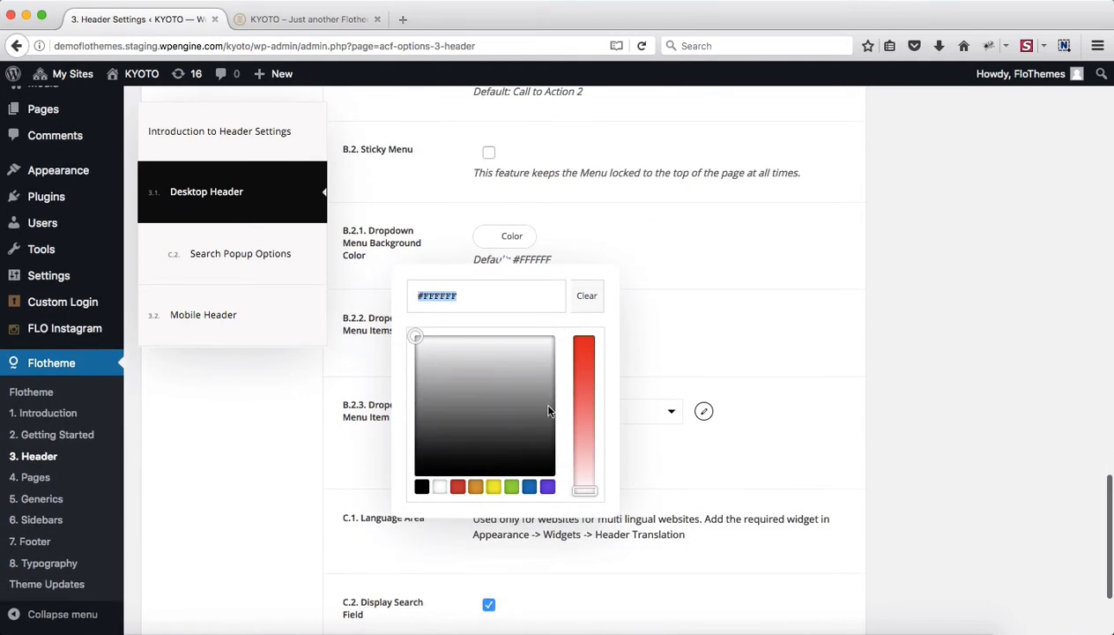
{"action": "left_click", "coordinate": [751, 336]}
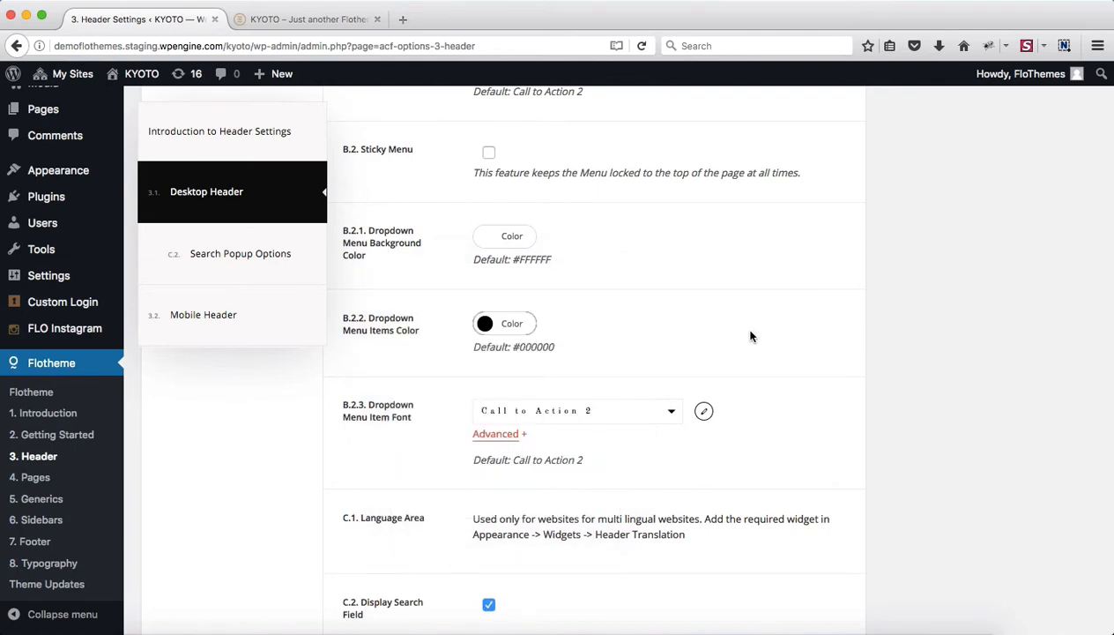
Open the Menu Item Font's Call to Action 2 style for editing and look at the menu on the site's home page.
{"action": "scroll", "coordinate": [687, 369], "scroll_direction": "up", "scroll_amount": 4}
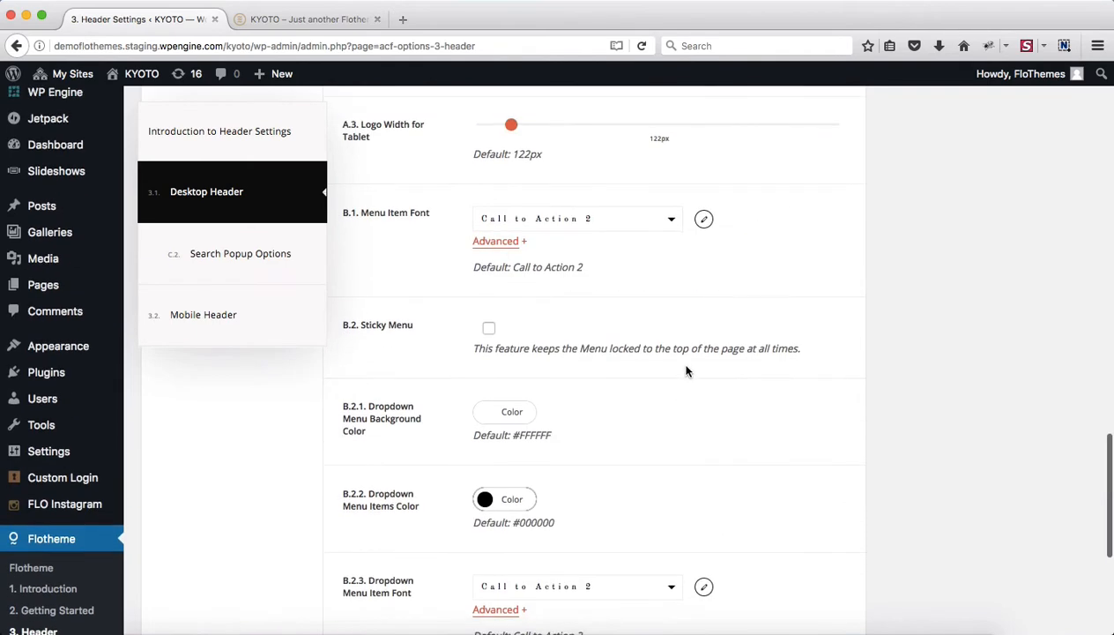
{"action": "scroll", "coordinate": [687, 371], "scroll_direction": "up", "scroll_amount": 2}
{"action": "left_click", "coordinate": [703, 327]}
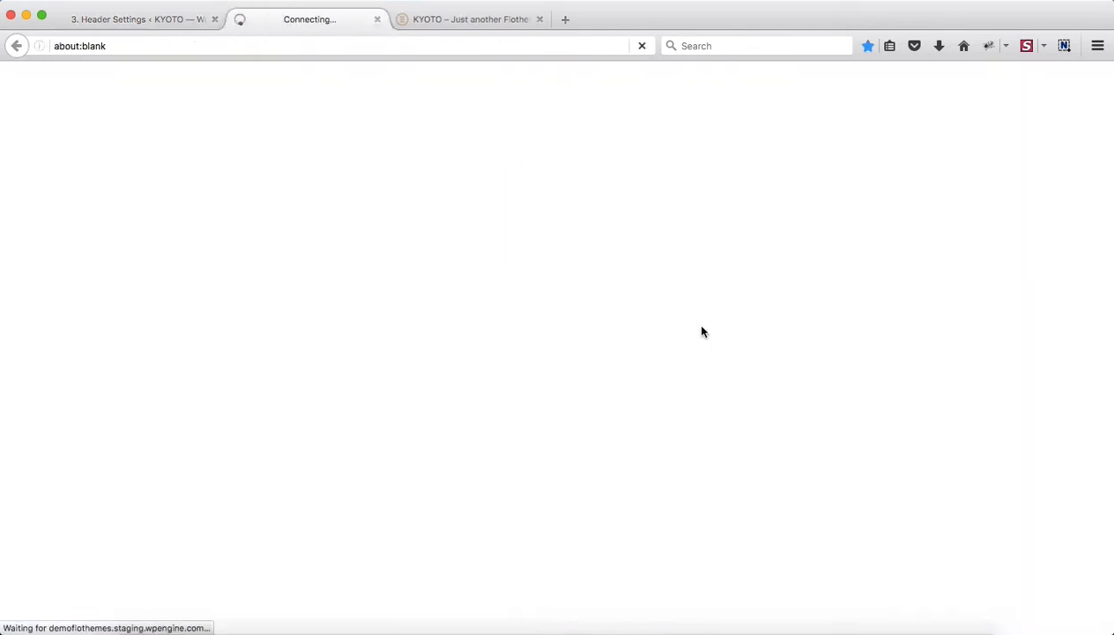
{"action": "left_click", "coordinate": [451, 22]}
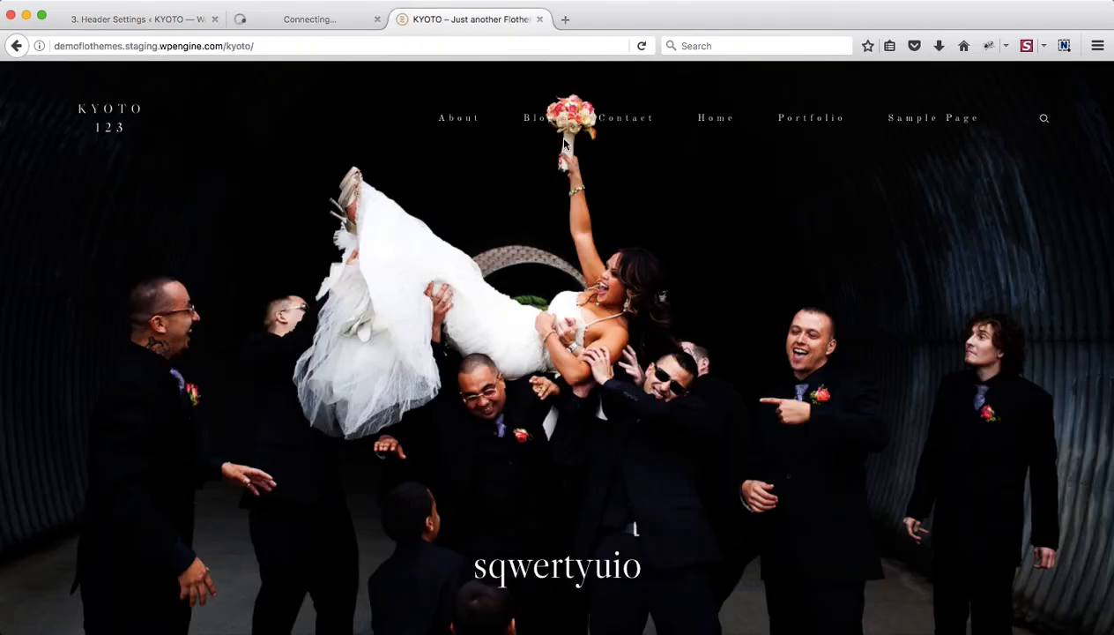
{"action": "left_click", "coordinate": [299, 19]}
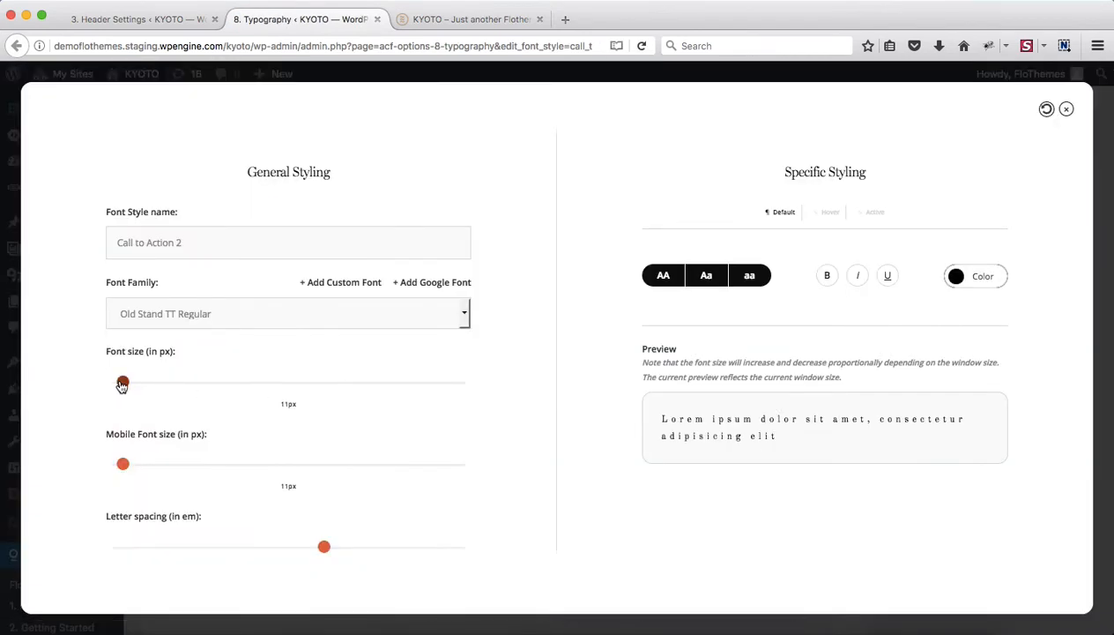
{"action": "left_click", "coordinate": [139, 20]}
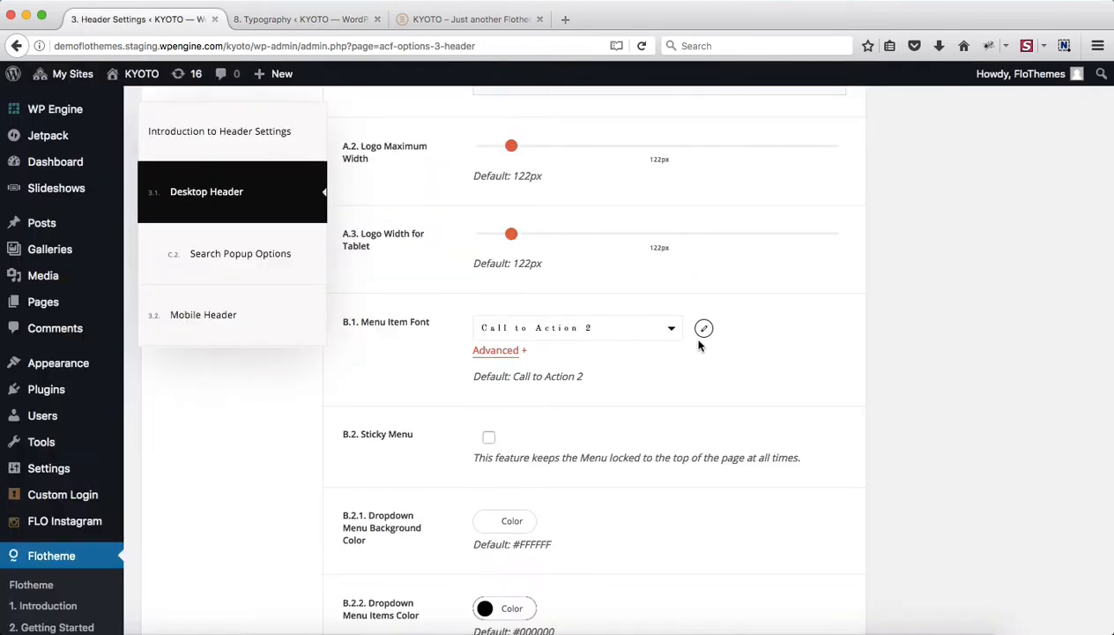
{"action": "left_click", "coordinate": [291, 20]}
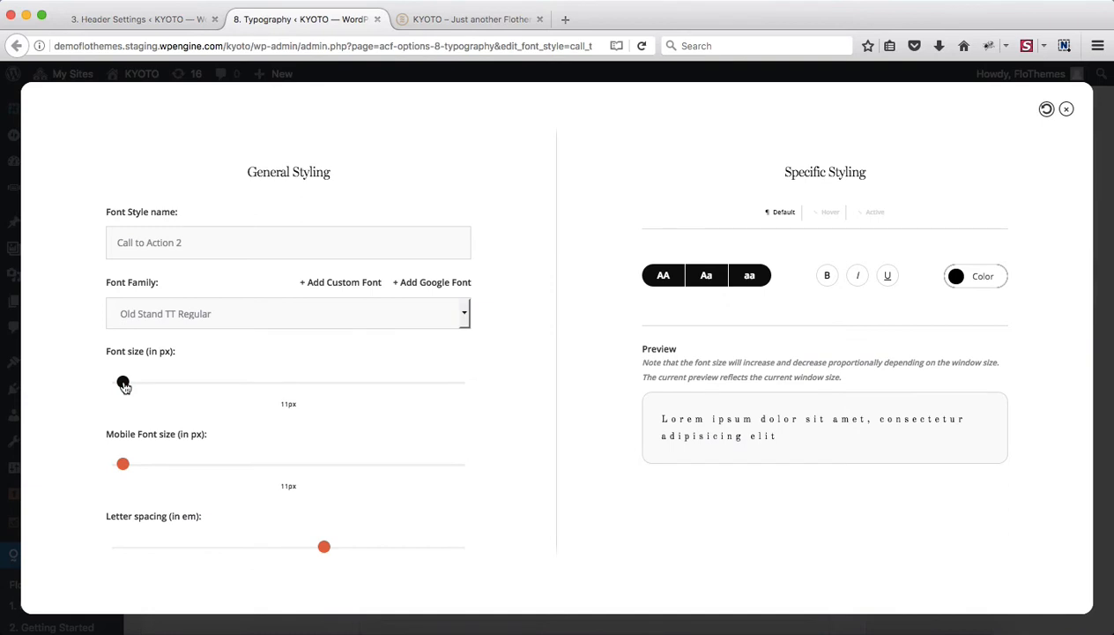
Set the Call to Action 2 font size to 16px and save the typography settings.
{"action": "left_click_drag", "start_coordinate": [123, 382], "coordinate": [132, 388]}
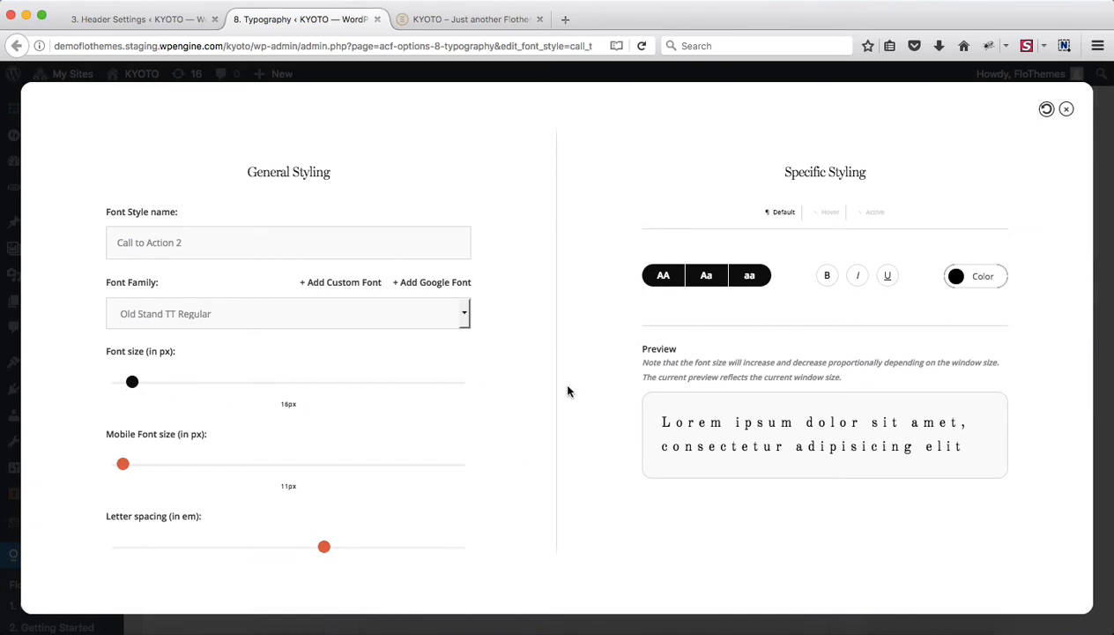
{"action": "left_click", "coordinate": [1067, 109]}
{"action": "left_click", "coordinate": [1059, 282]}
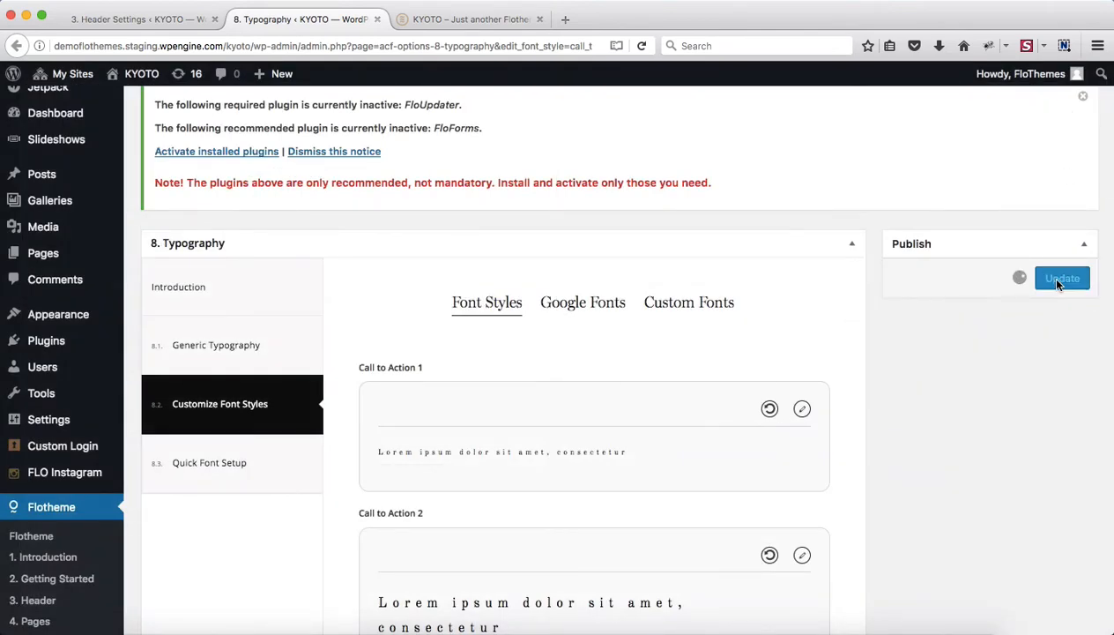
Reload the site's home page to check the menu font size, and close the typography settings page.
{"action": "left_click", "coordinate": [459, 22]}
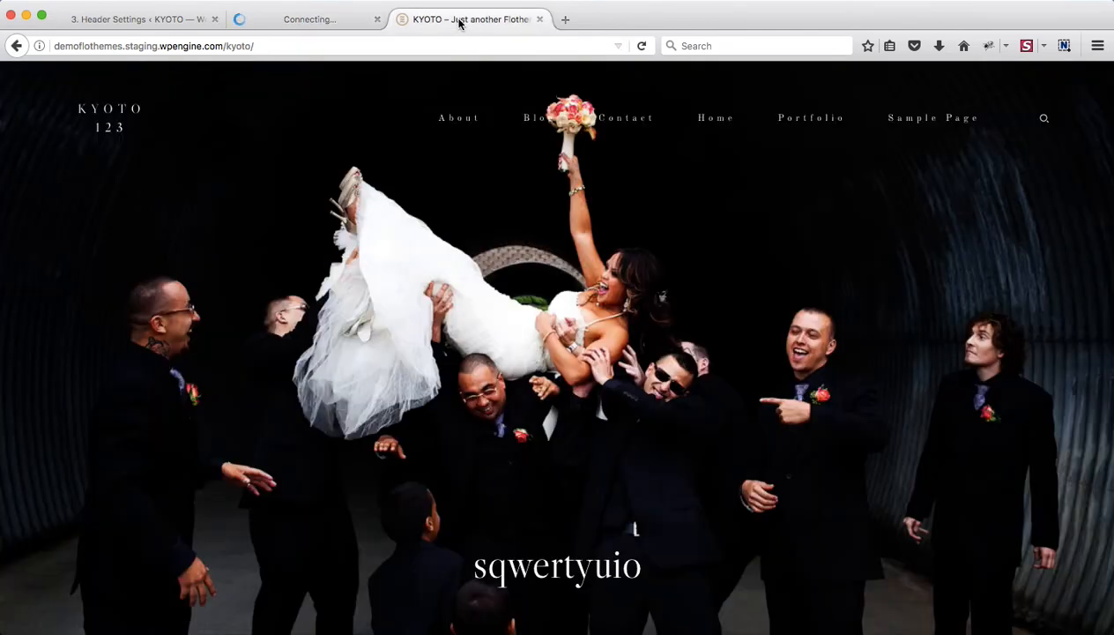
{"action": "key", "text": "super+r"}
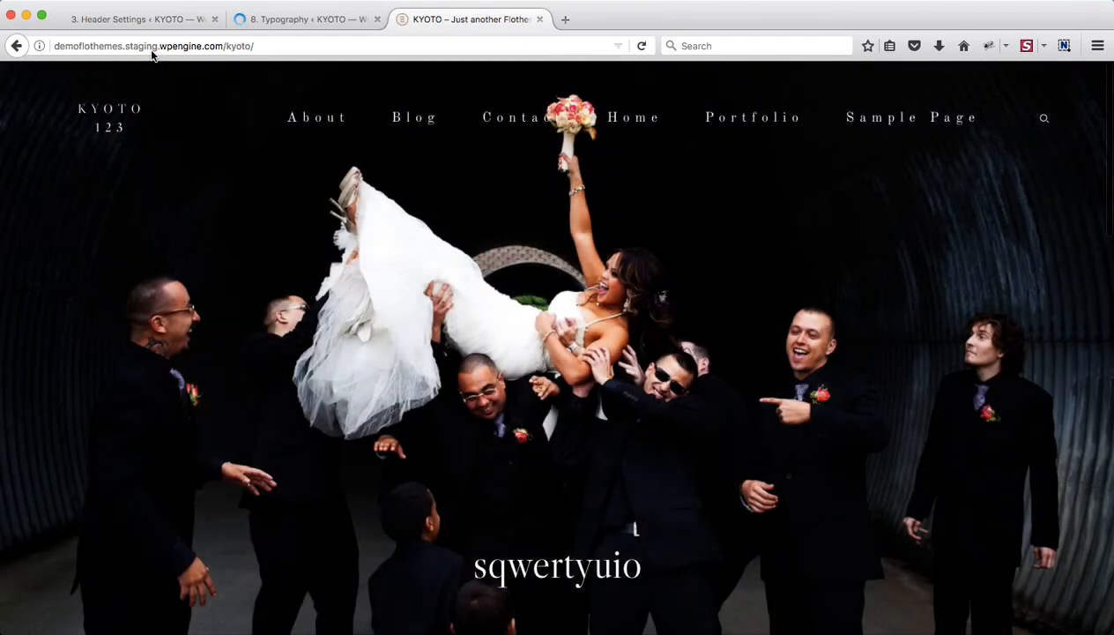
{"action": "left_click", "coordinate": [332, 25]}
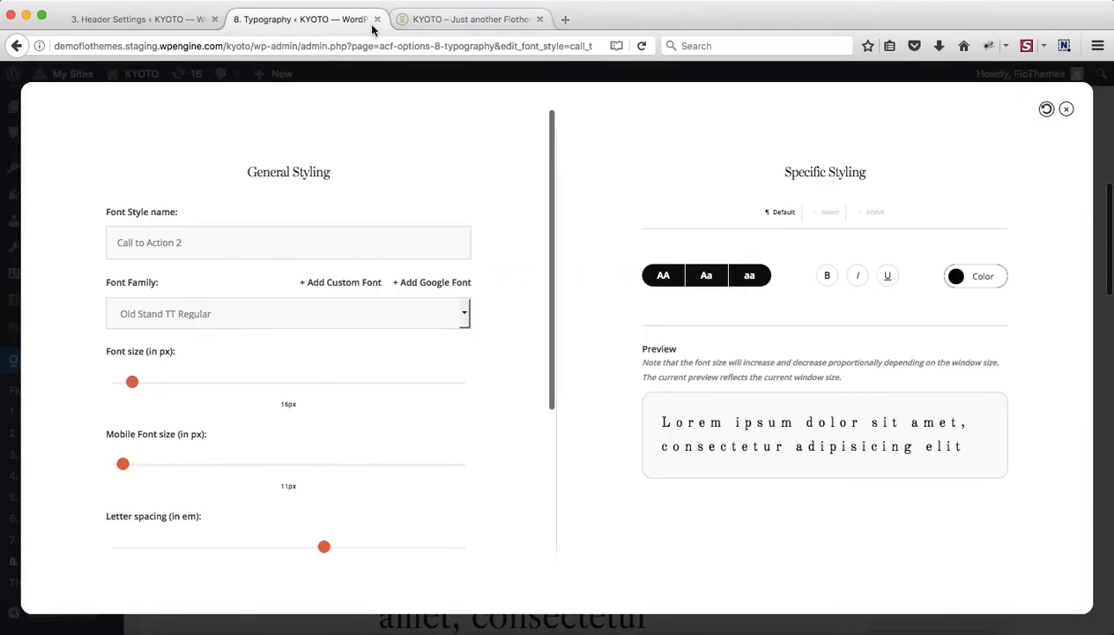
{"action": "left_click", "coordinate": [379, 21]}
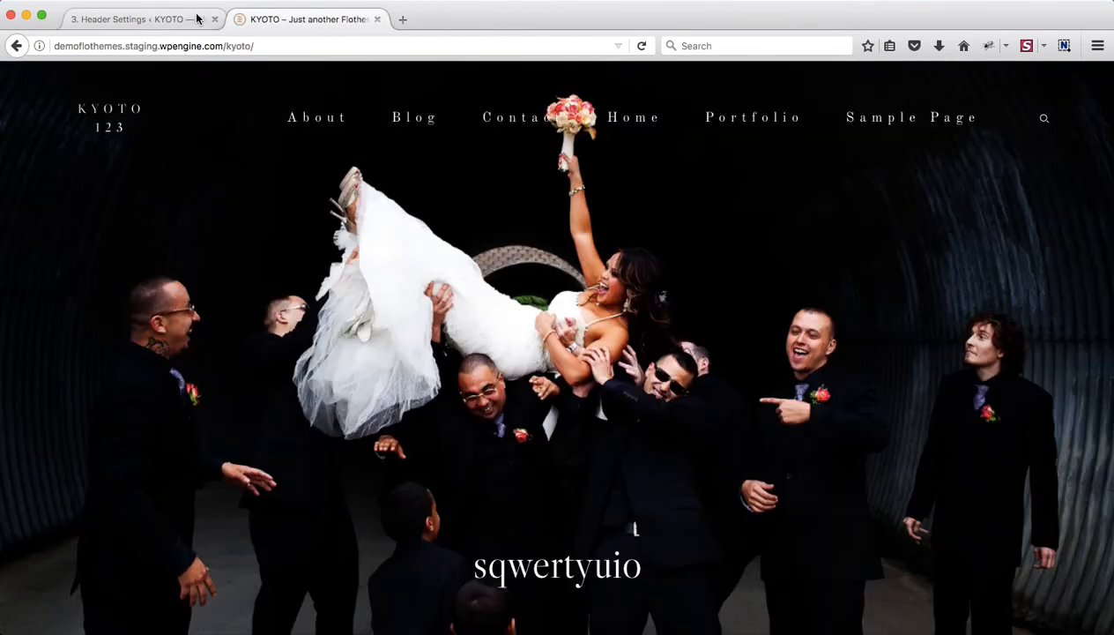
Review the remaining desktop header options in the header settings, and examine the colour, width, font and hint settings in Search Popup Options.
{"action": "left_click", "coordinate": [167, 20]}
{"action": "scroll", "coordinate": [520, 426], "scroll_direction": "down", "scroll_amount": 5}
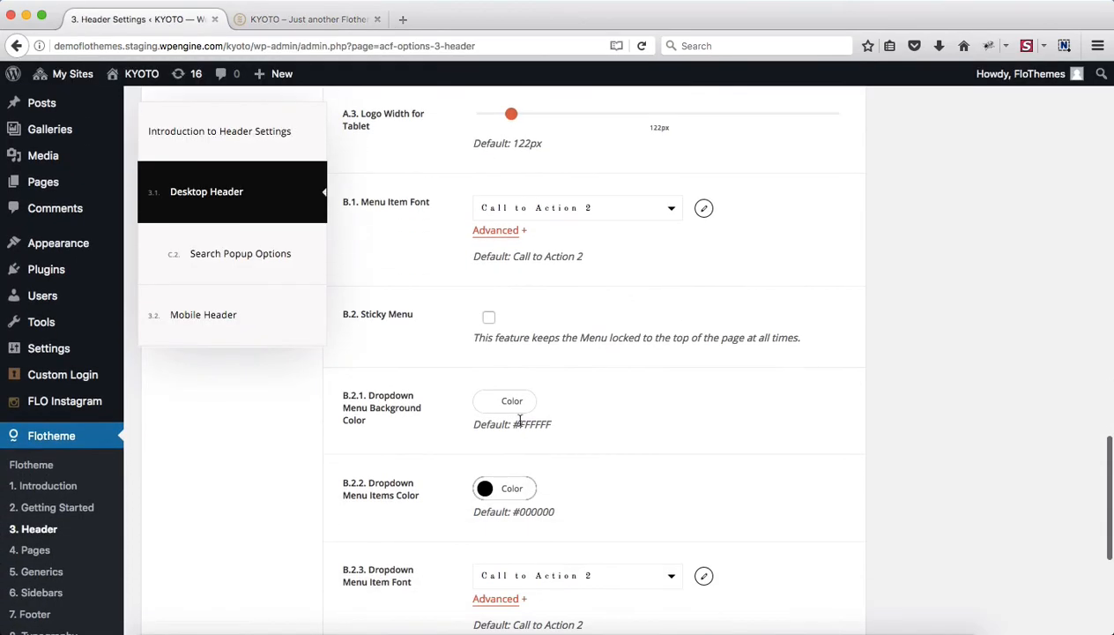
{"action": "scroll", "coordinate": [641, 380], "scroll_direction": "down", "scroll_amount": 2}
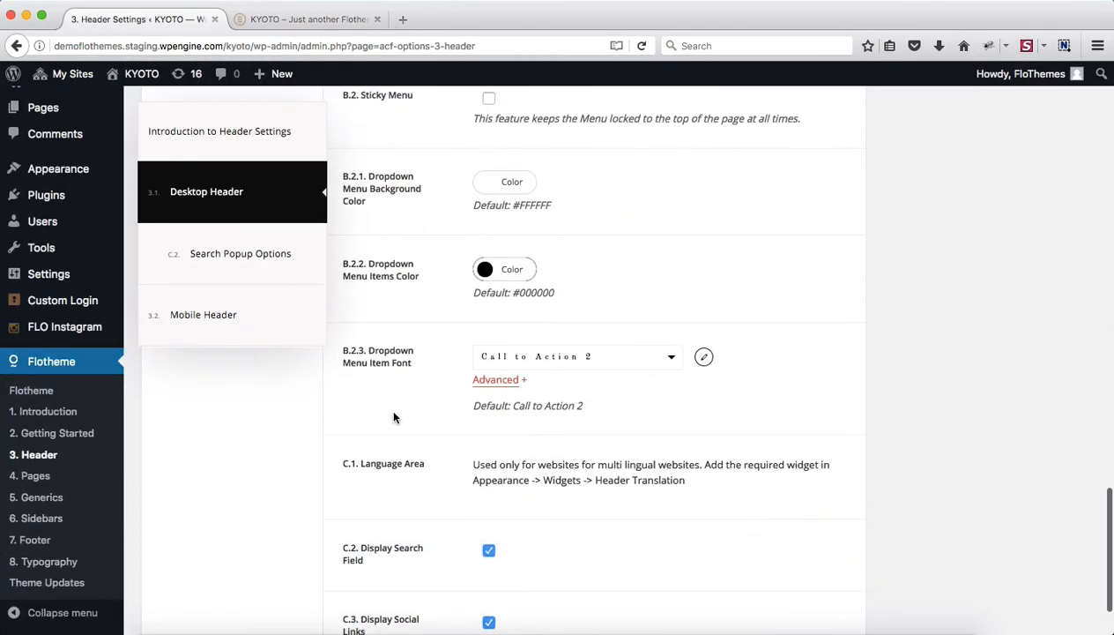
{"action": "scroll", "coordinate": [486, 340], "scroll_direction": "down", "scroll_amount": 2}
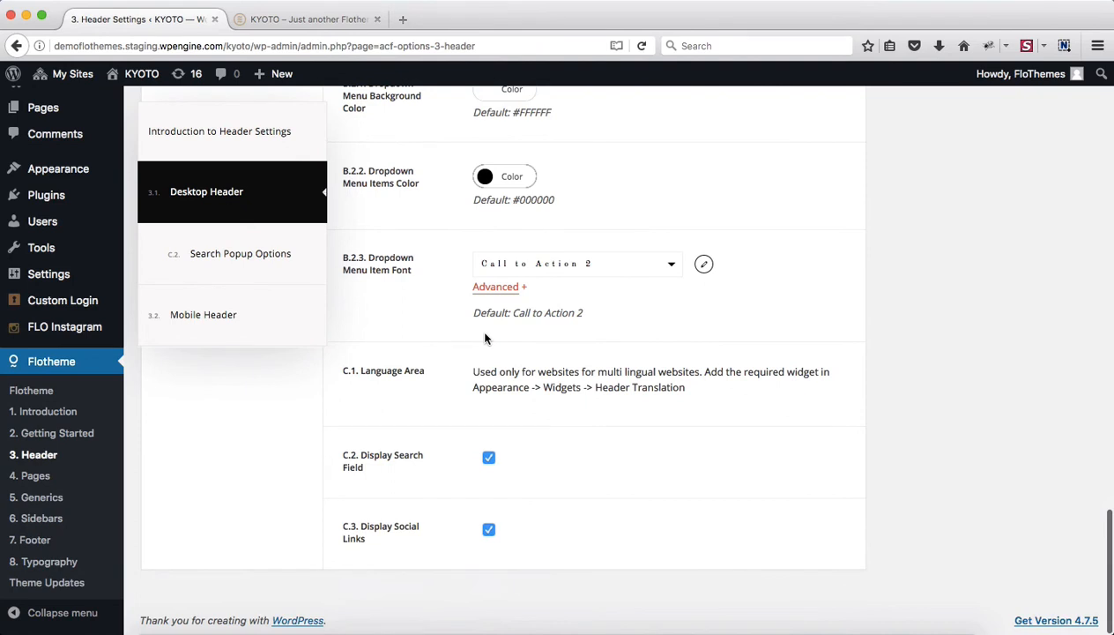
{"action": "left_click", "coordinate": [216, 263]}
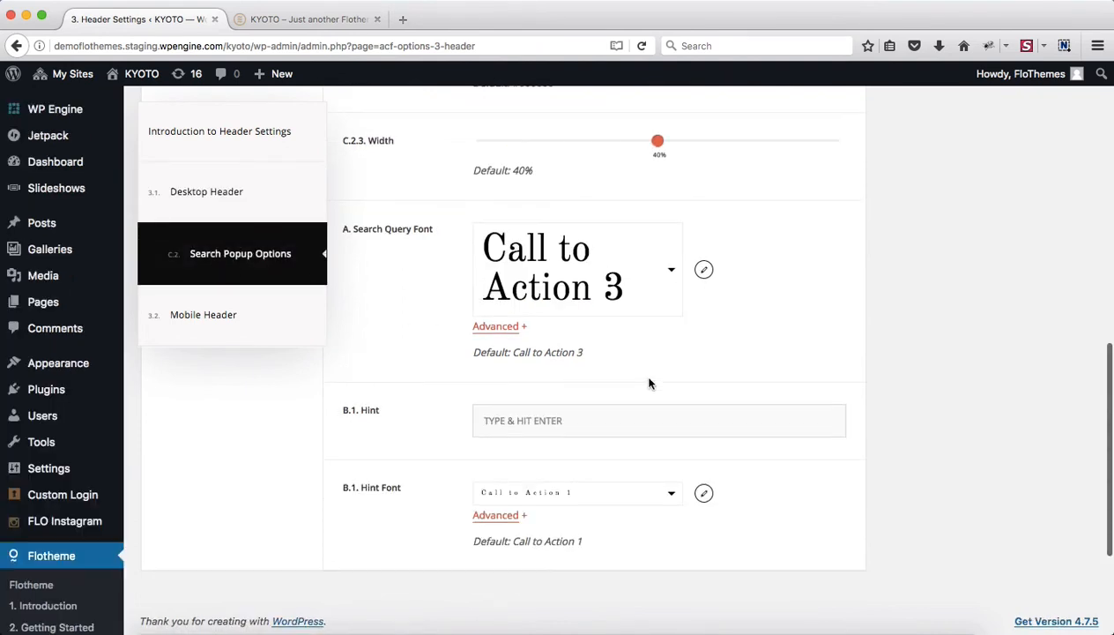
{"action": "scroll", "coordinate": [648, 383], "scroll_direction": "up", "scroll_amount": 4}
{"action": "scroll", "coordinate": [760, 379], "scroll_direction": "up", "scroll_amount": 6}
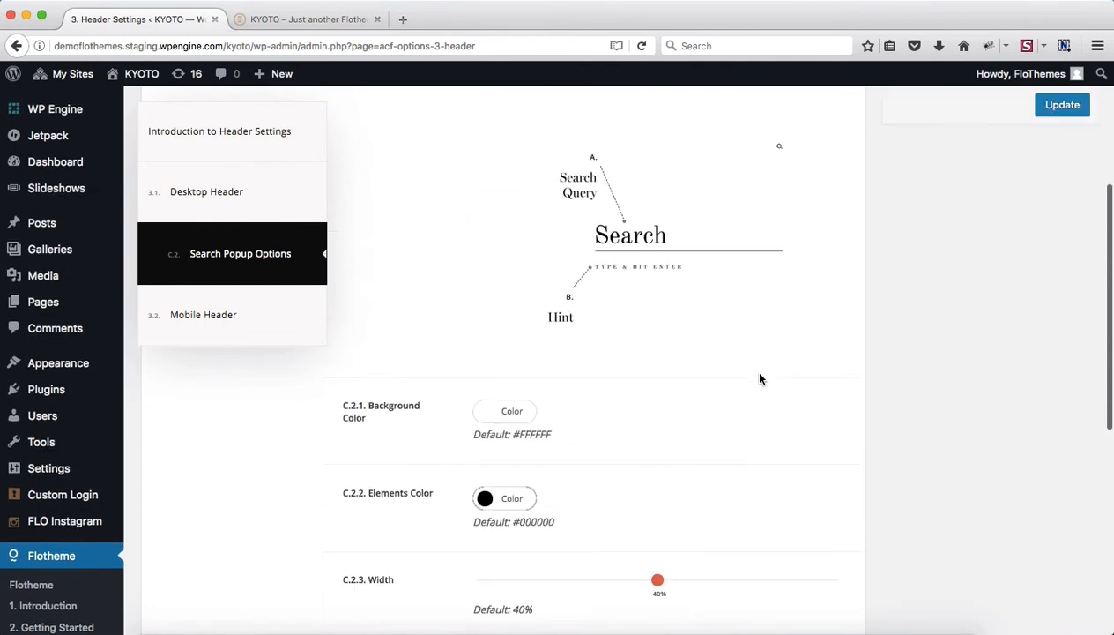
{"action": "scroll", "coordinate": [652, 308], "scroll_direction": "down", "scroll_amount": 4}
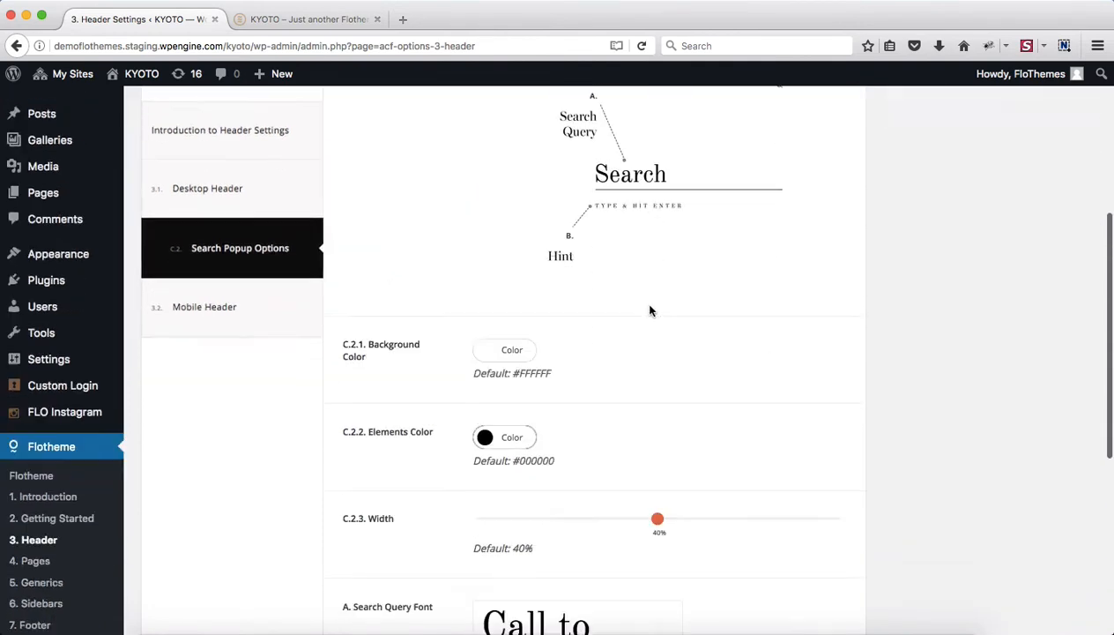
Examine the width, search query font, hint text and hint font settings in Search Popup Options.
{"action": "scroll", "coordinate": [541, 333], "scroll_direction": "down", "scroll_amount": 2}
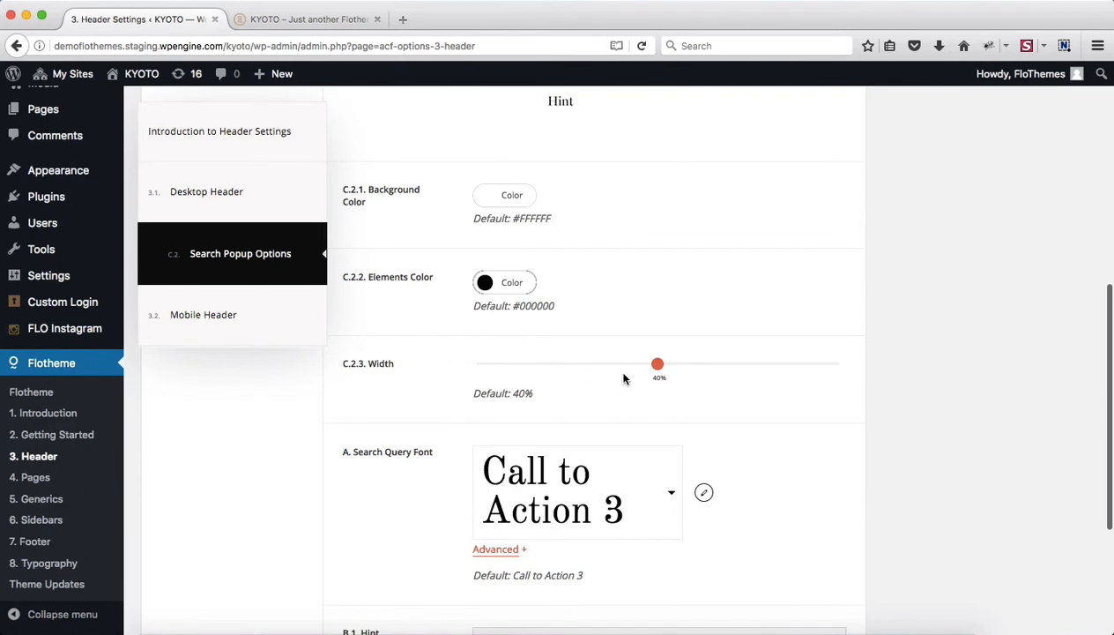
{"action": "scroll", "coordinate": [544, 379], "scroll_direction": "down", "scroll_amount": 4}
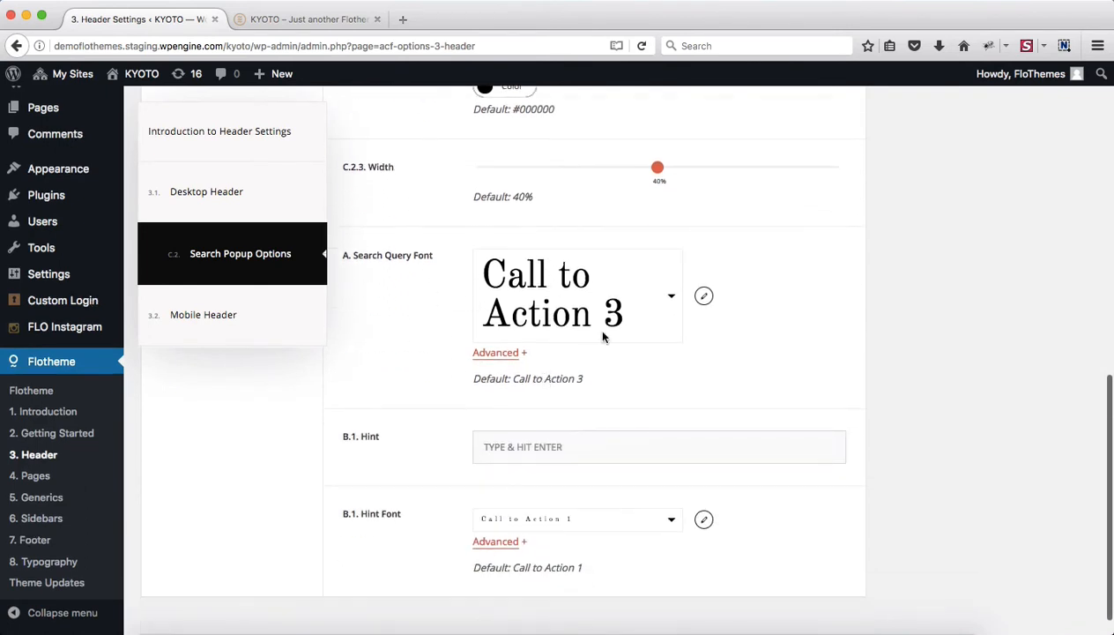
{"action": "scroll", "coordinate": [604, 331], "scroll_direction": "down", "scroll_amount": 1}
{"action": "double_click", "coordinate": [586, 421]}
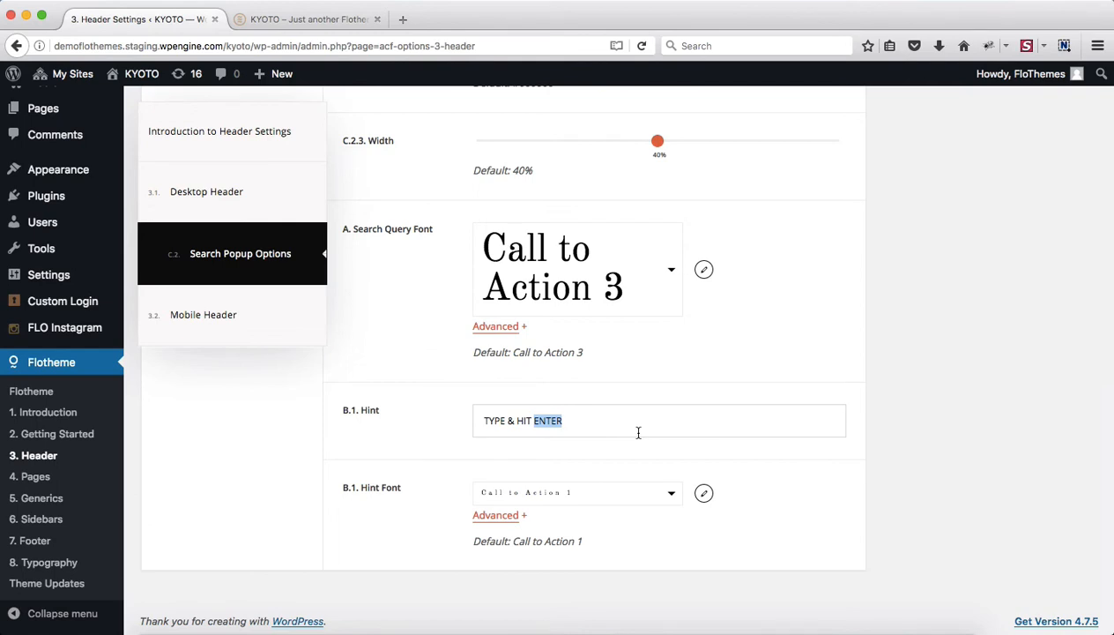
Choose the Type D layout for the Desktop Header and save the header settings.
{"action": "left_click", "coordinate": [265, 210]}
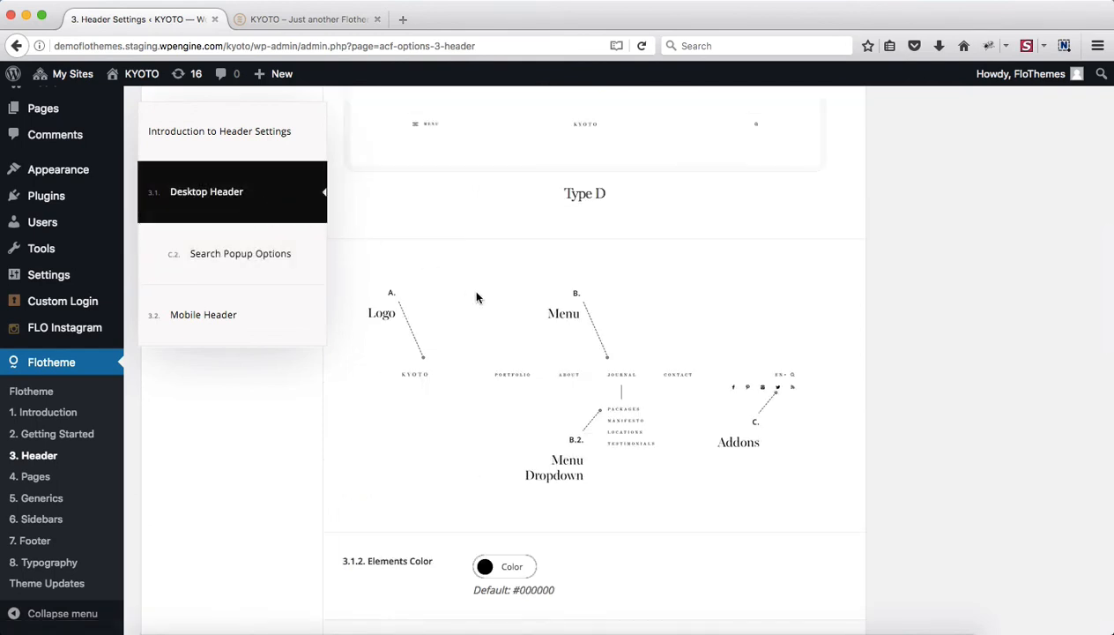
{"action": "scroll", "coordinate": [476, 298], "scroll_direction": "up", "scroll_amount": 5}
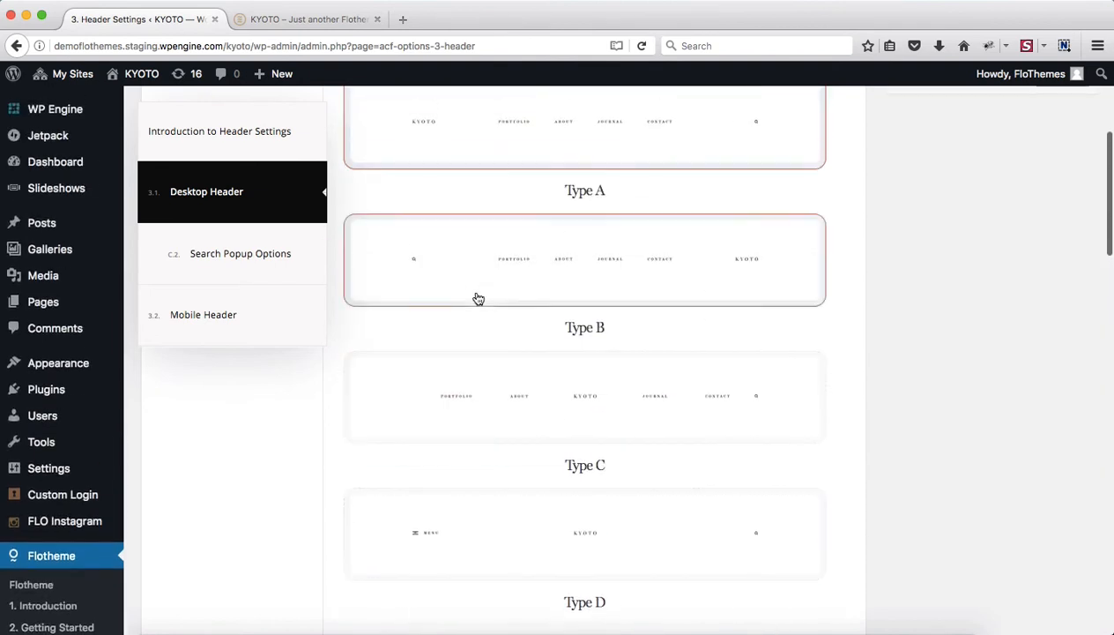
{"action": "scroll", "coordinate": [666, 501], "scroll_direction": "down", "scroll_amount": 1}
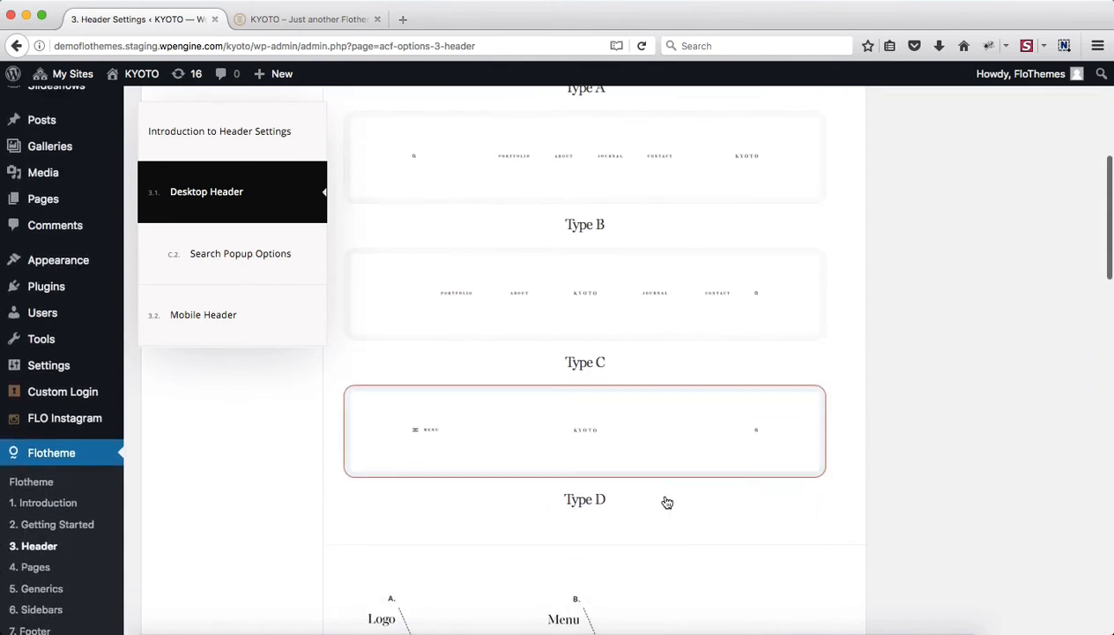
{"action": "left_click", "coordinate": [557, 455]}
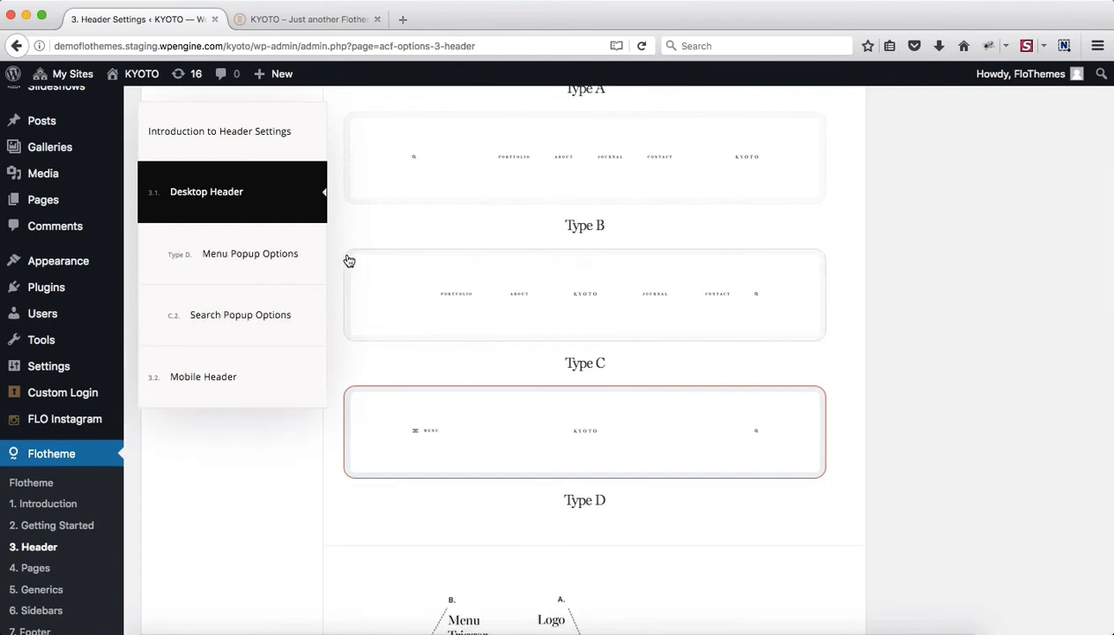
{"action": "left_click", "coordinate": [282, 266]}
{"action": "left_click", "coordinate": [182, 203]}
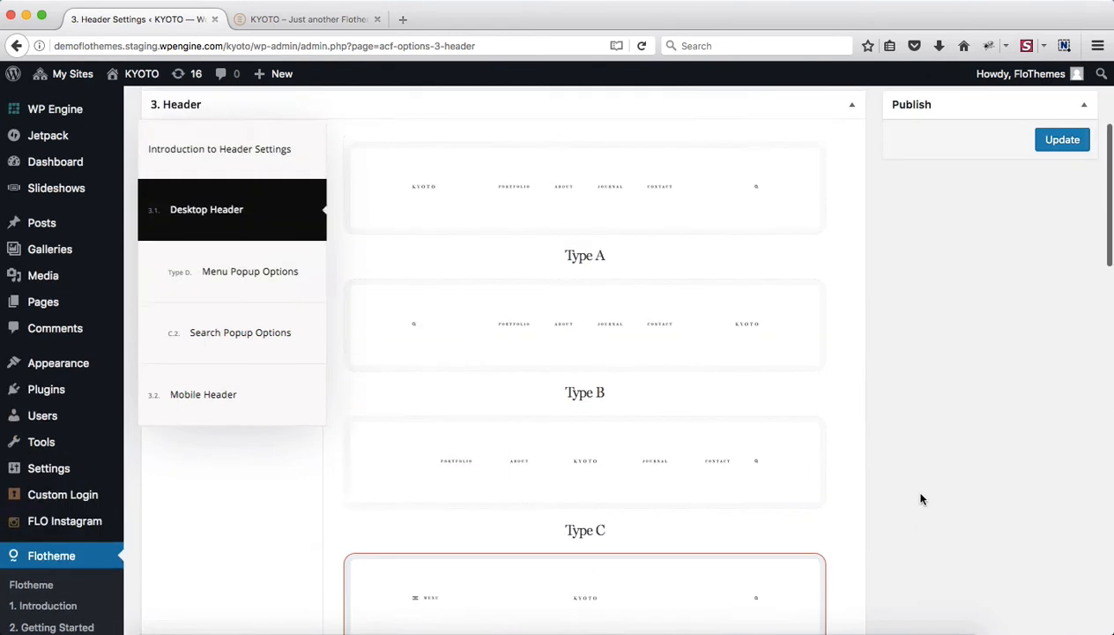
{"action": "scroll", "coordinate": [922, 499], "scroll_direction": "up", "scroll_amount": 3}
{"action": "left_click", "coordinate": [1062, 369]}
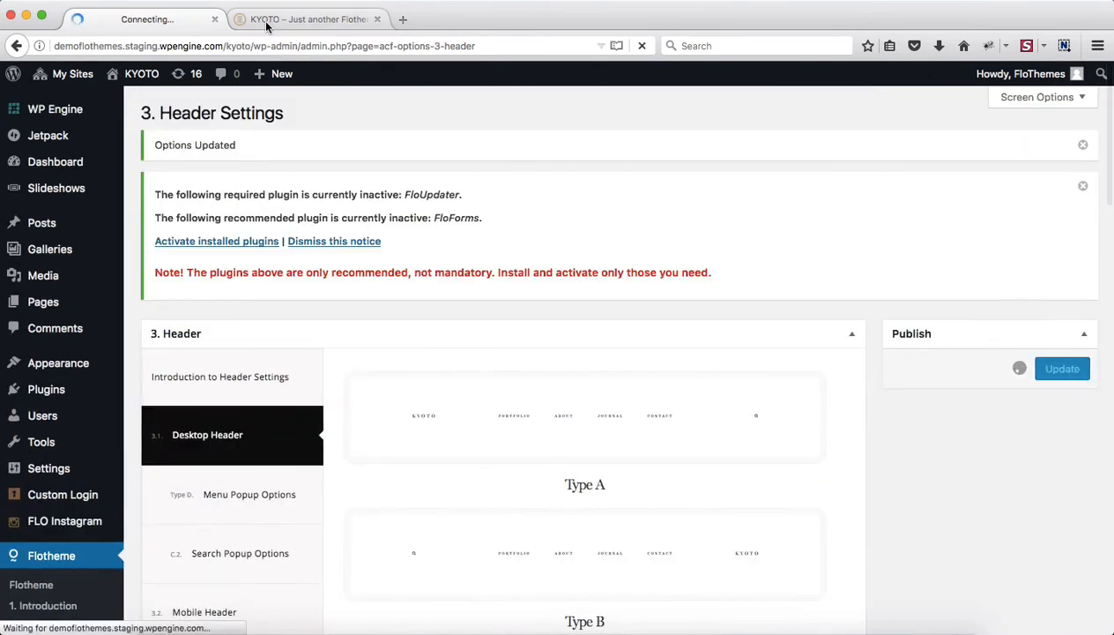
Reload the site's home page, open the popup menu and look through its menu items and additional links.
{"action": "left_click", "coordinate": [266, 19]}
{"action": "key", "text": "super+r"}
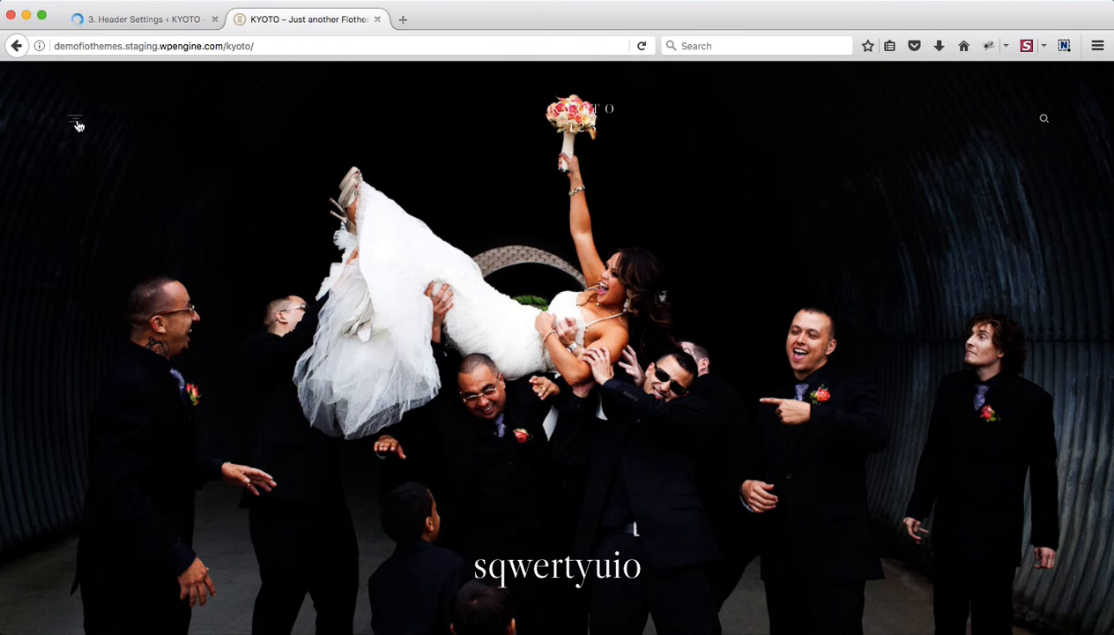
{"action": "left_click", "coordinate": [77, 126]}
{"action": "scroll", "coordinate": [225, 238], "scroll_direction": "down", "scroll_amount": 2}
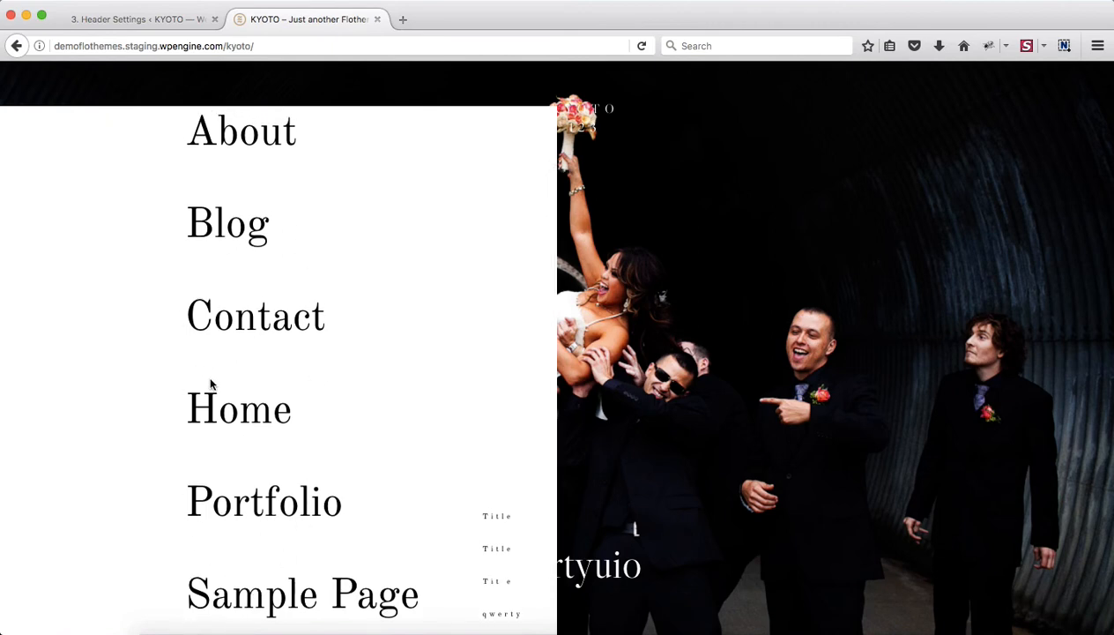
{"action": "scroll", "coordinate": [220, 386], "scroll_direction": "down", "scroll_amount": 1}
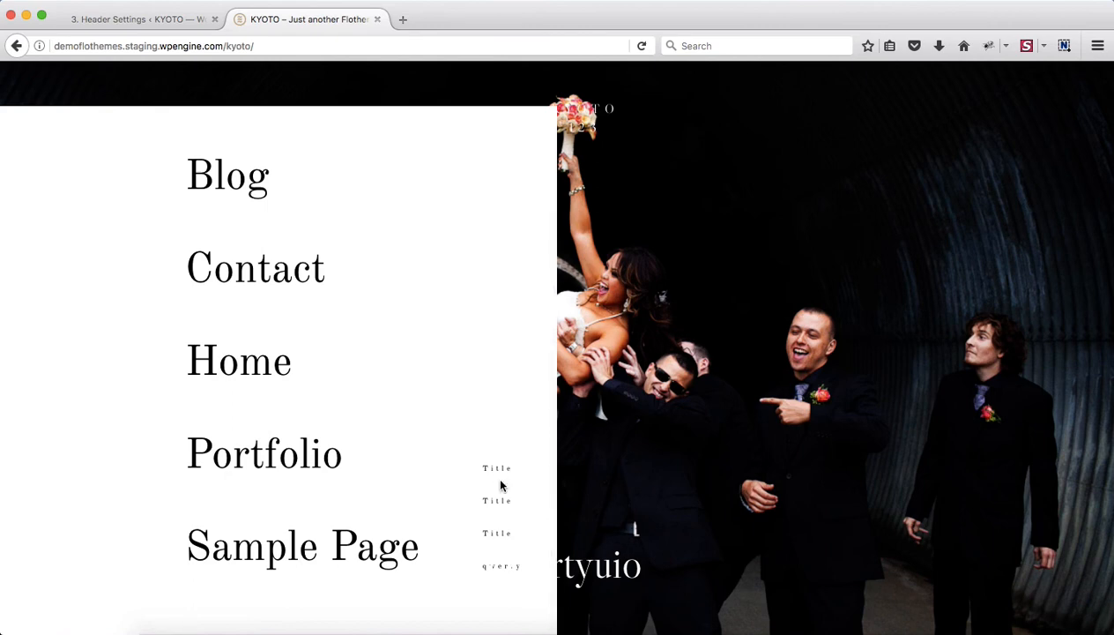
Review the Type D Menu Popup Options for colours, width, fonts and additional links, comparing the links with the open menu on the site.
{"action": "left_click", "coordinate": [128, 21]}
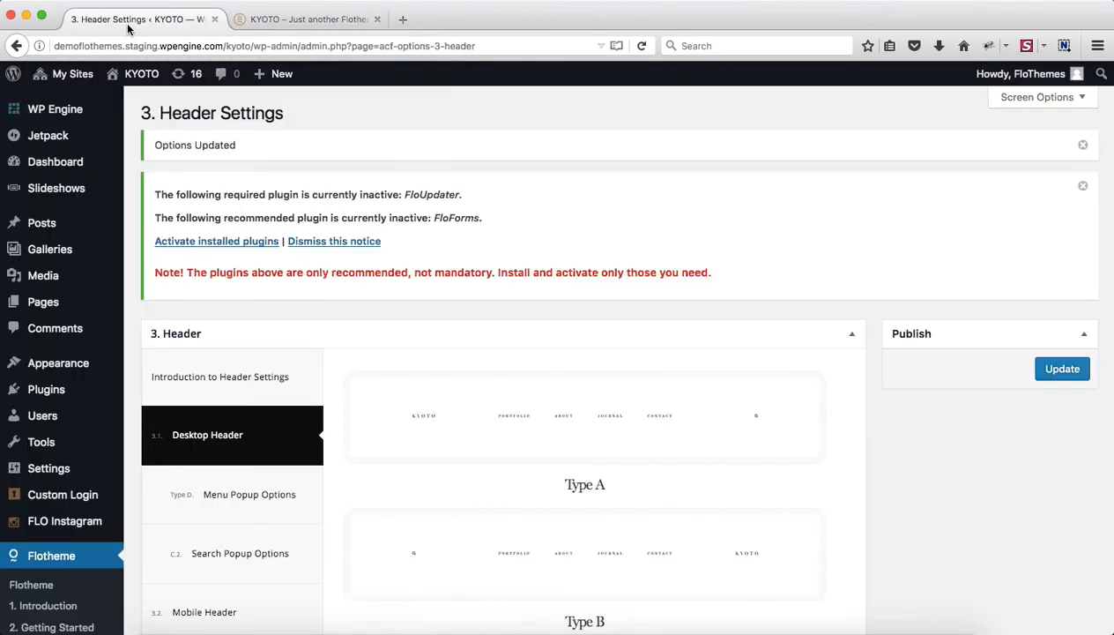
{"action": "scroll", "coordinate": [409, 293], "scroll_direction": "down", "scroll_amount": 3}
{"action": "scroll", "coordinate": [409, 293], "scroll_direction": "down", "scroll_amount": 1}
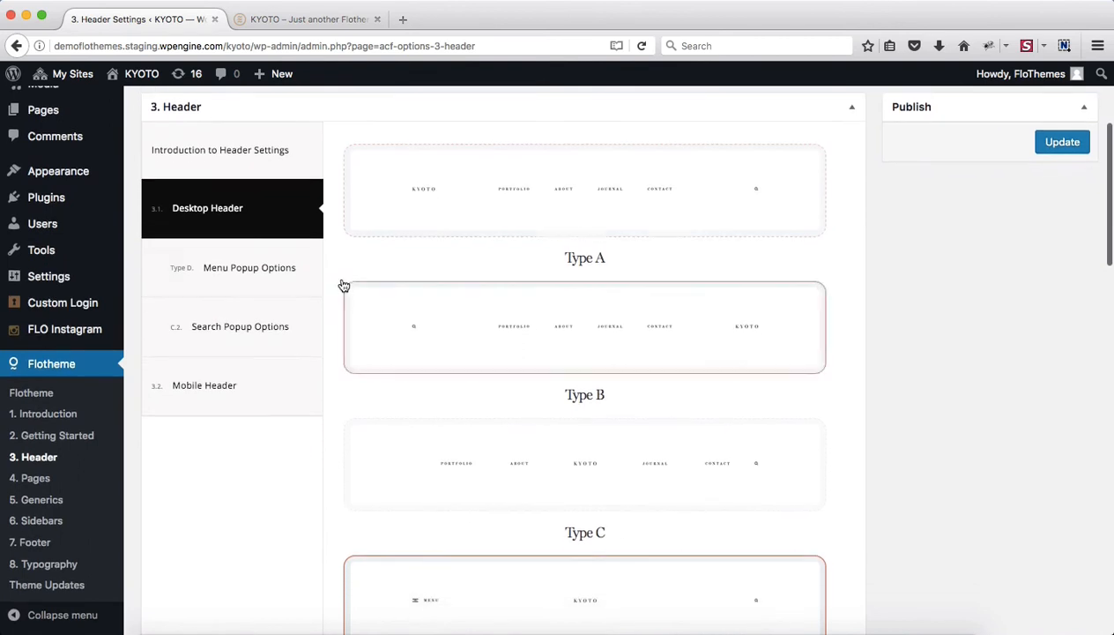
{"action": "left_click", "coordinate": [269, 282]}
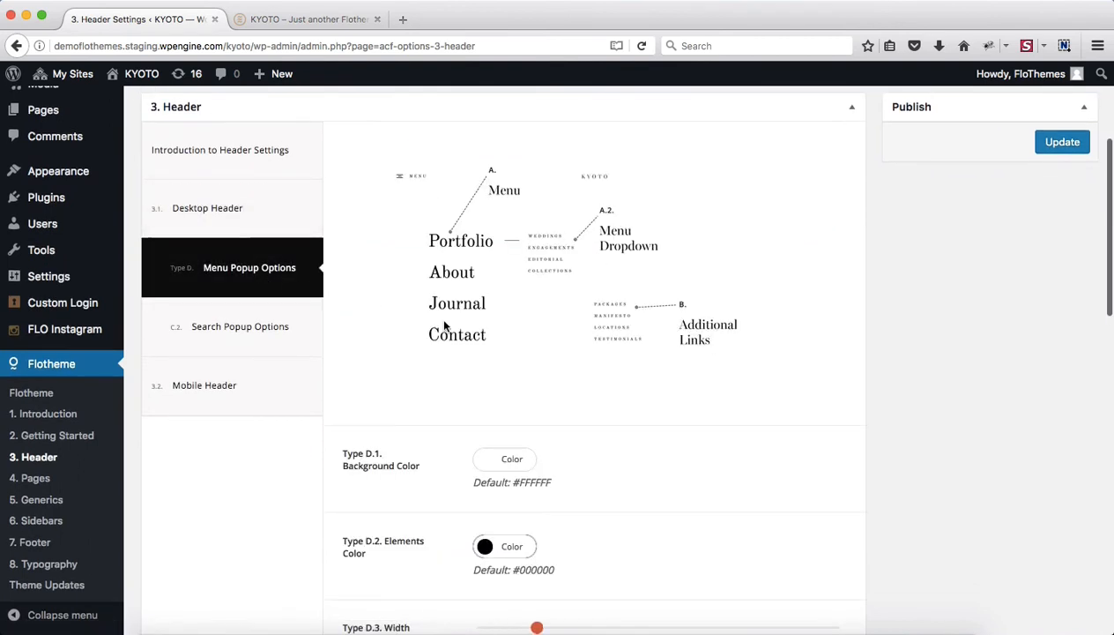
{"action": "scroll", "coordinate": [522, 347], "scroll_direction": "down", "scroll_amount": 3}
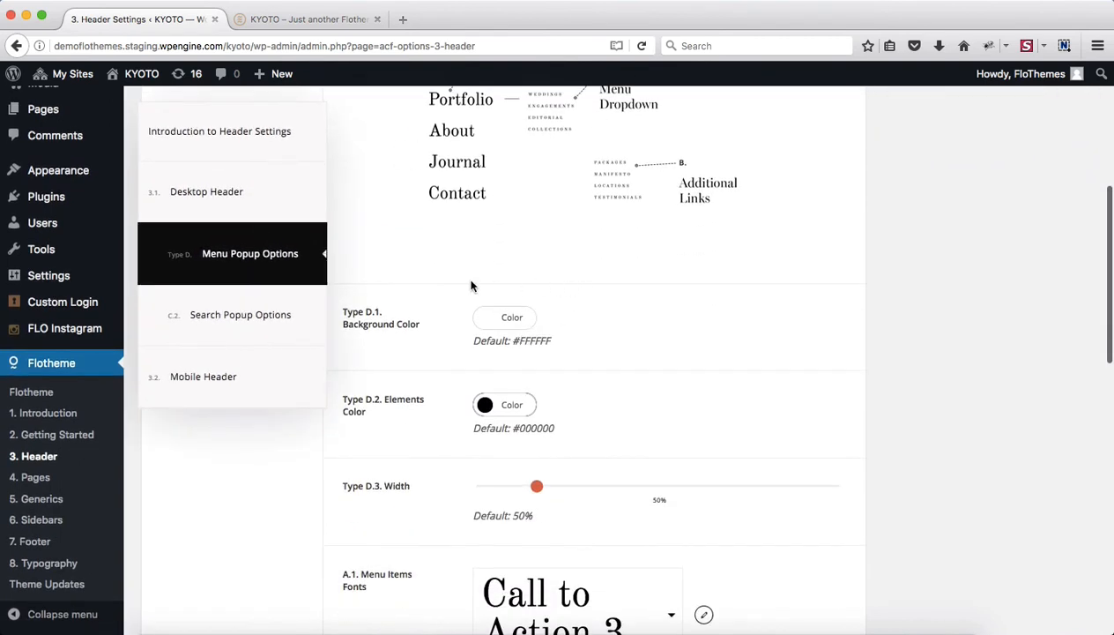
{"action": "scroll", "coordinate": [503, 320], "scroll_direction": "down", "scroll_amount": 2}
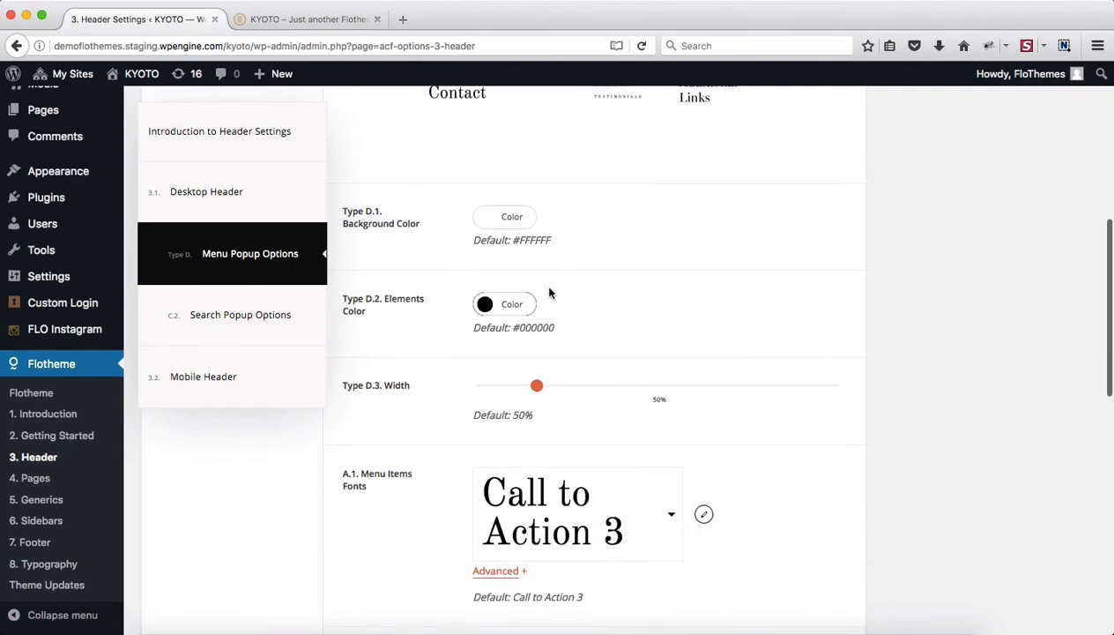
{"action": "scroll", "coordinate": [496, 315], "scroll_direction": "down", "scroll_amount": 1}
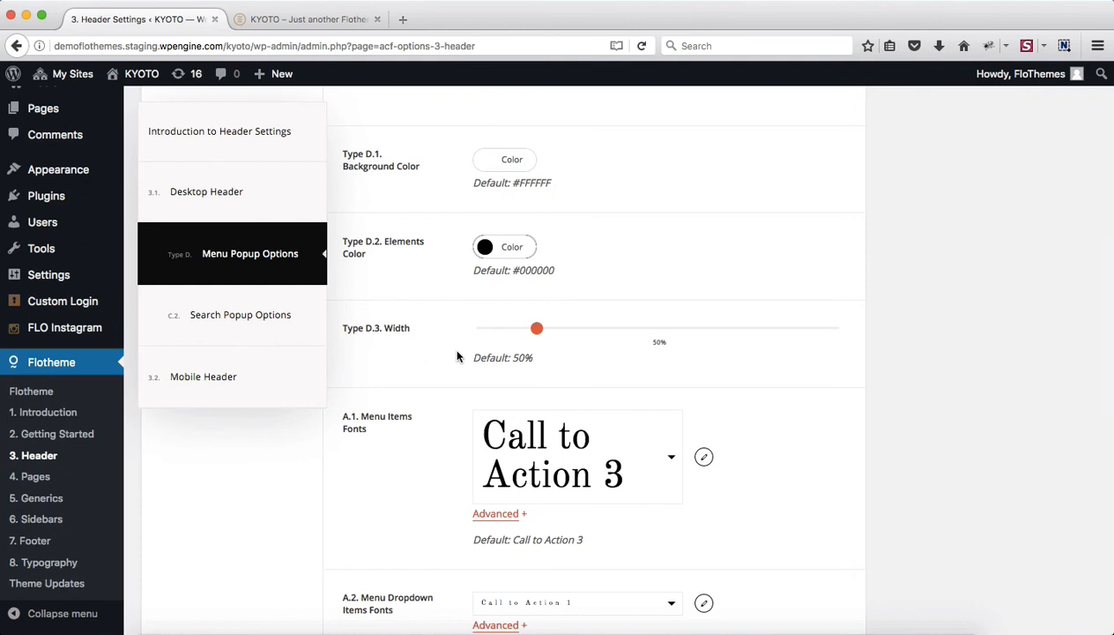
{"action": "scroll", "coordinate": [670, 346], "scroll_direction": "down", "scroll_amount": 5}
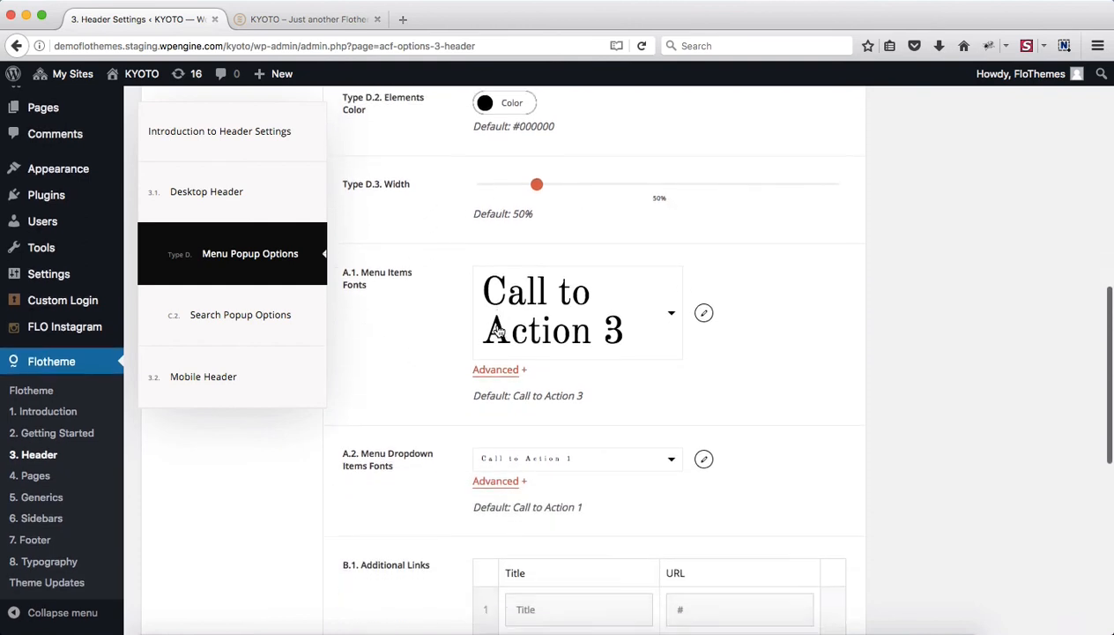
{"action": "scroll", "coordinate": [499, 329], "scroll_direction": "down", "scroll_amount": 3}
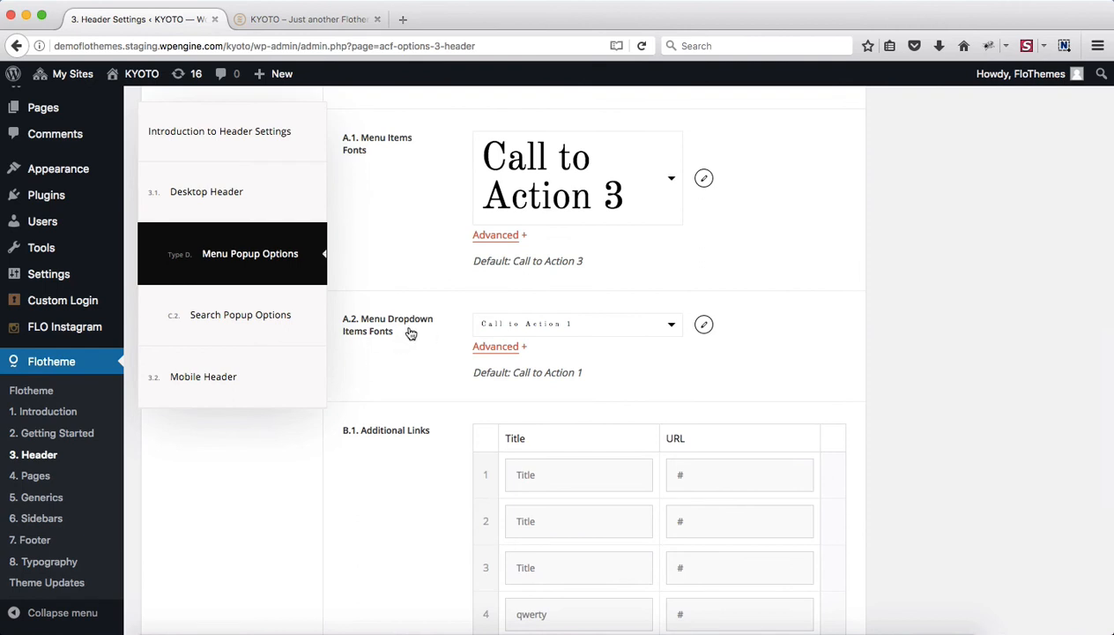
{"action": "scroll", "coordinate": [410, 332], "scroll_direction": "down", "scroll_amount": 3}
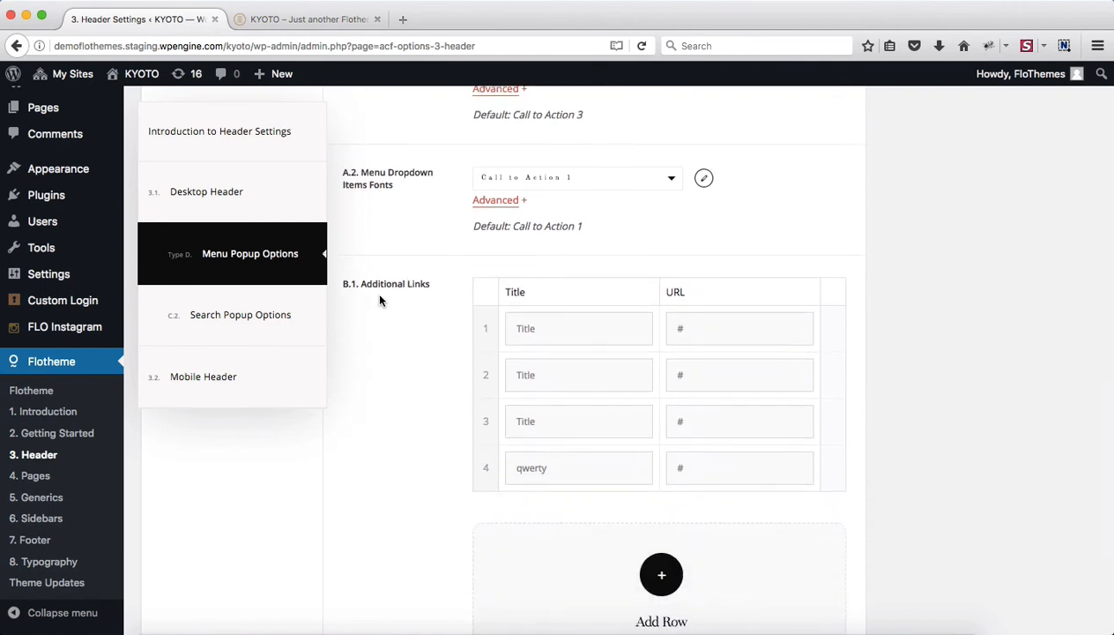
{"action": "left_click", "coordinate": [255, 19]}
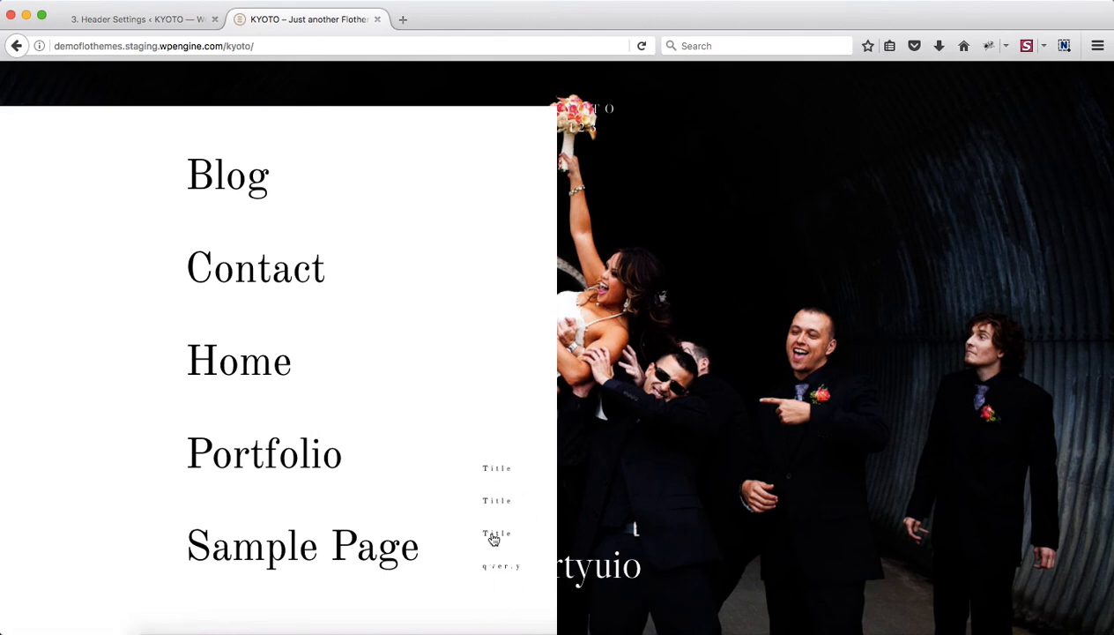
{"action": "left_click", "coordinate": [152, 25]}
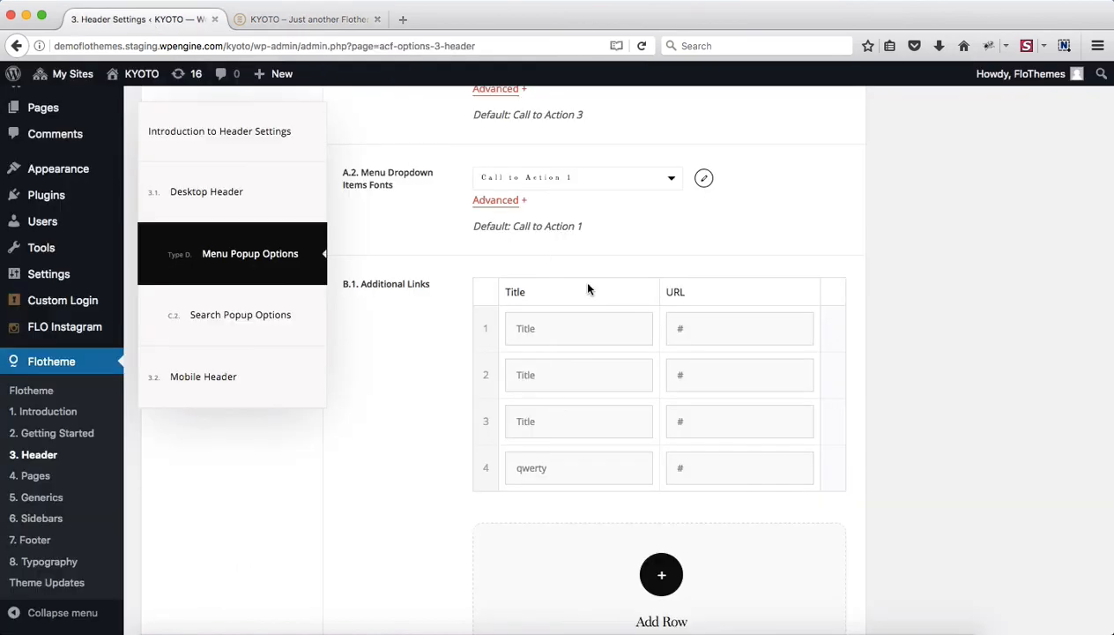
Add a fifth row to the menu popup's Additional Links table and remove it again.
{"action": "scroll", "coordinate": [588, 284], "scroll_direction": "down", "scroll_amount": 2}
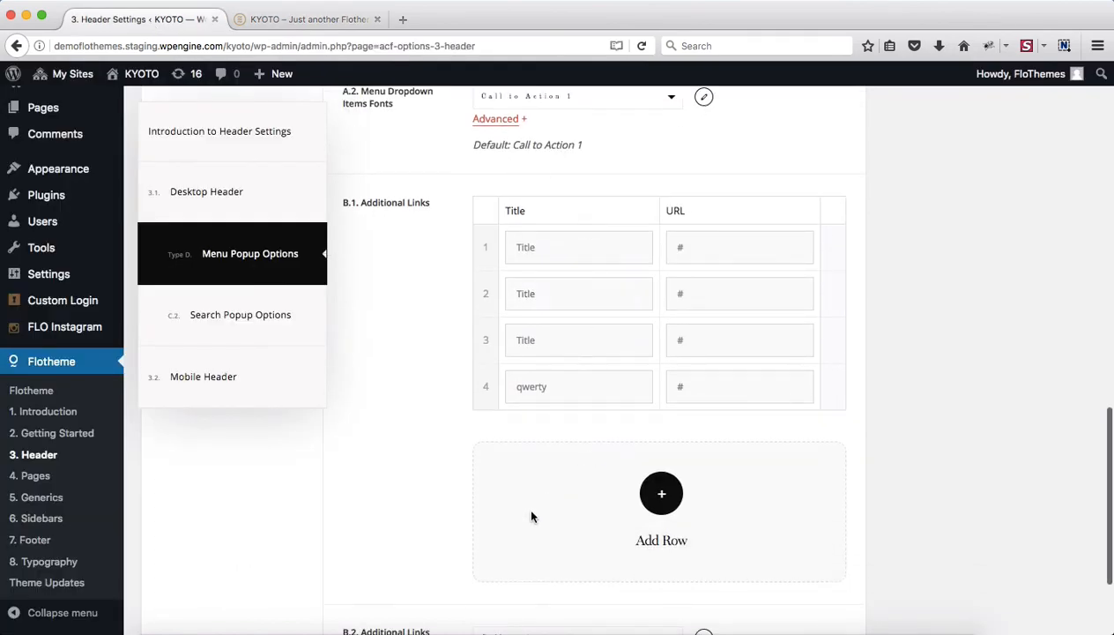
{"action": "left_click", "coordinate": [661, 493]}
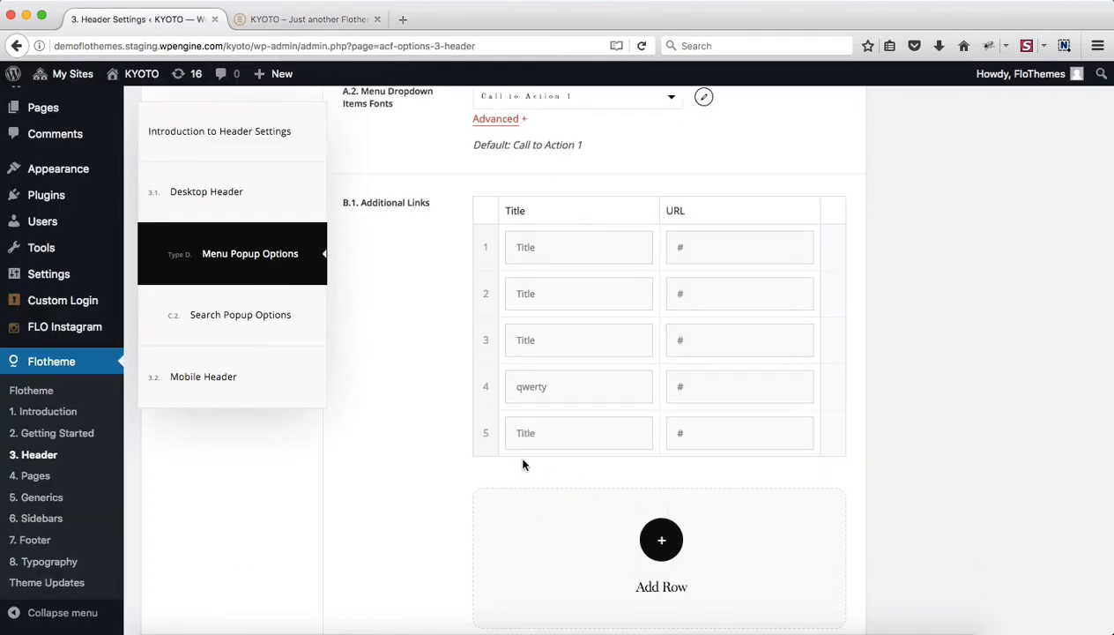
{"action": "double_click", "coordinate": [545, 439]}
{"action": "left_click", "coordinate": [704, 433]}
{"action": "left_click", "coordinate": [832, 434]}
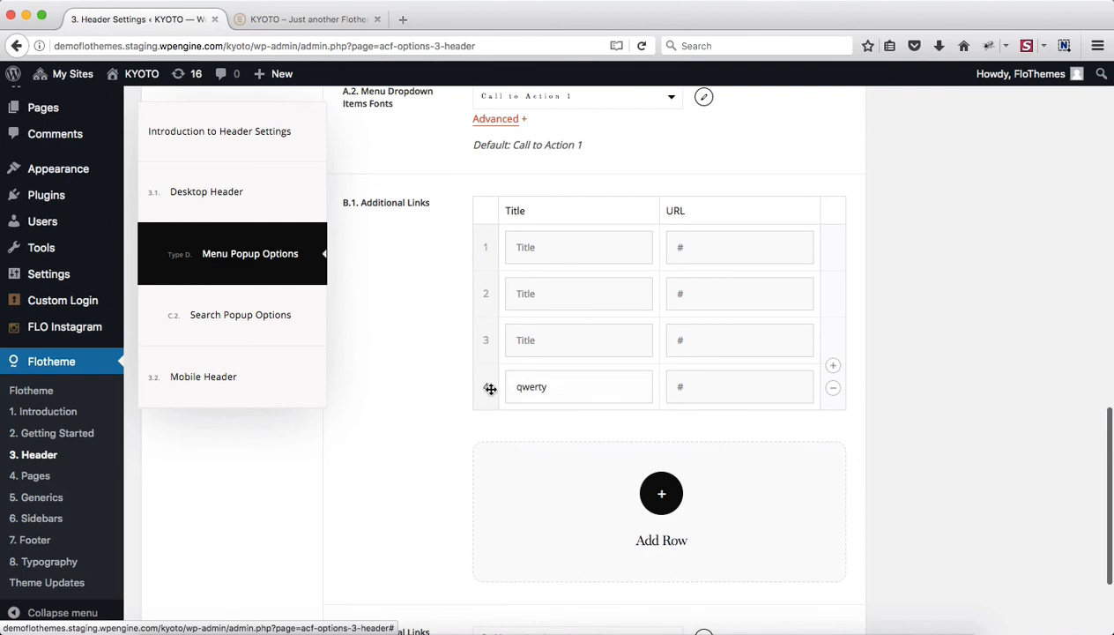
Move the qwerty link to second place in Additional Links, and check the Additional Links Font setting against the menu on the site.
{"action": "left_click_drag", "start_coordinate": [486, 384], "coordinate": [489, 275]}
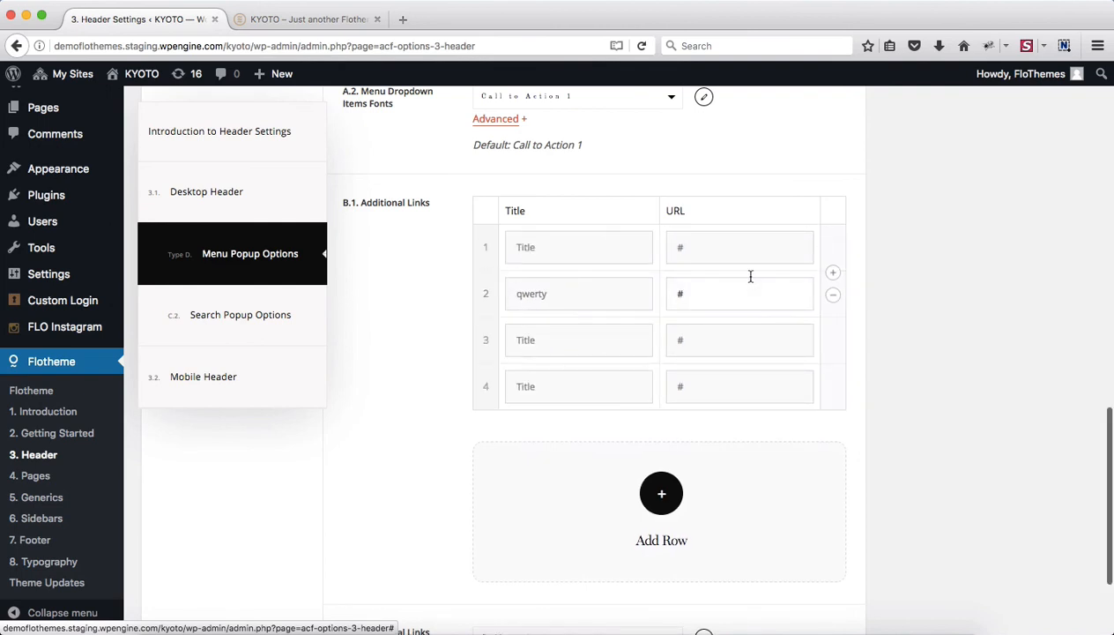
{"action": "scroll", "coordinate": [750, 277], "scroll_direction": "down", "scroll_amount": 3}
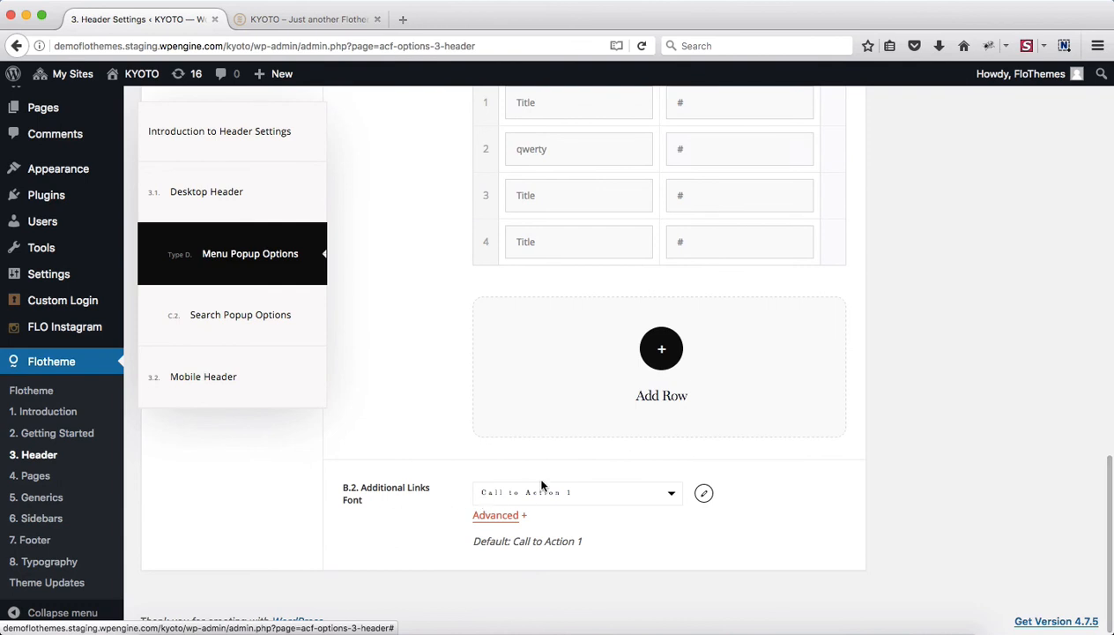
{"action": "left_click", "coordinate": [300, 19]}
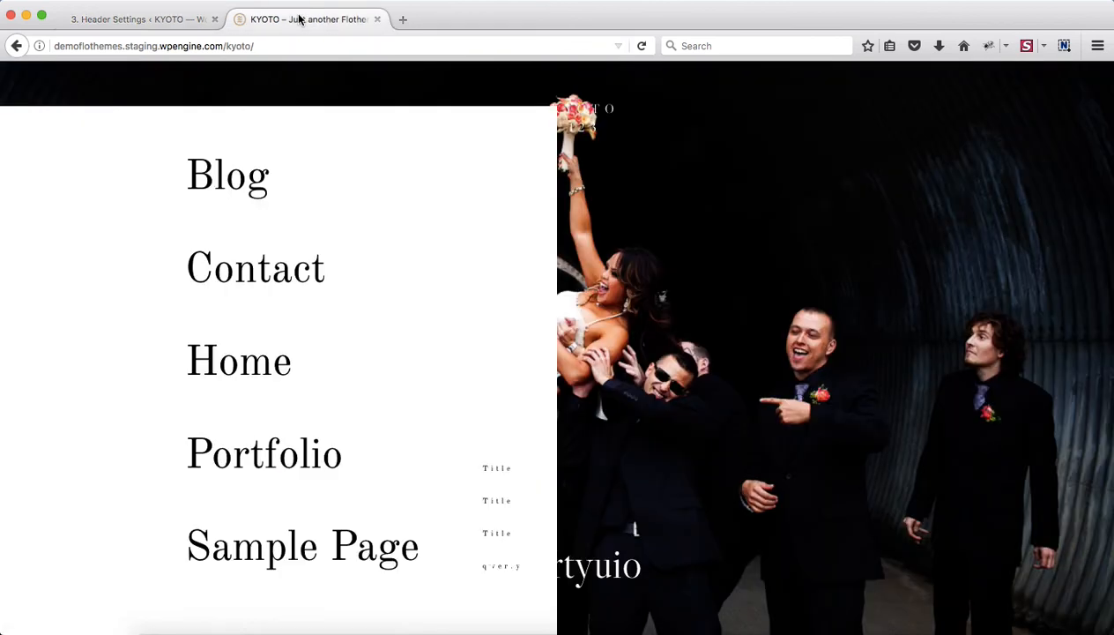
{"action": "left_click", "coordinate": [141, 20]}
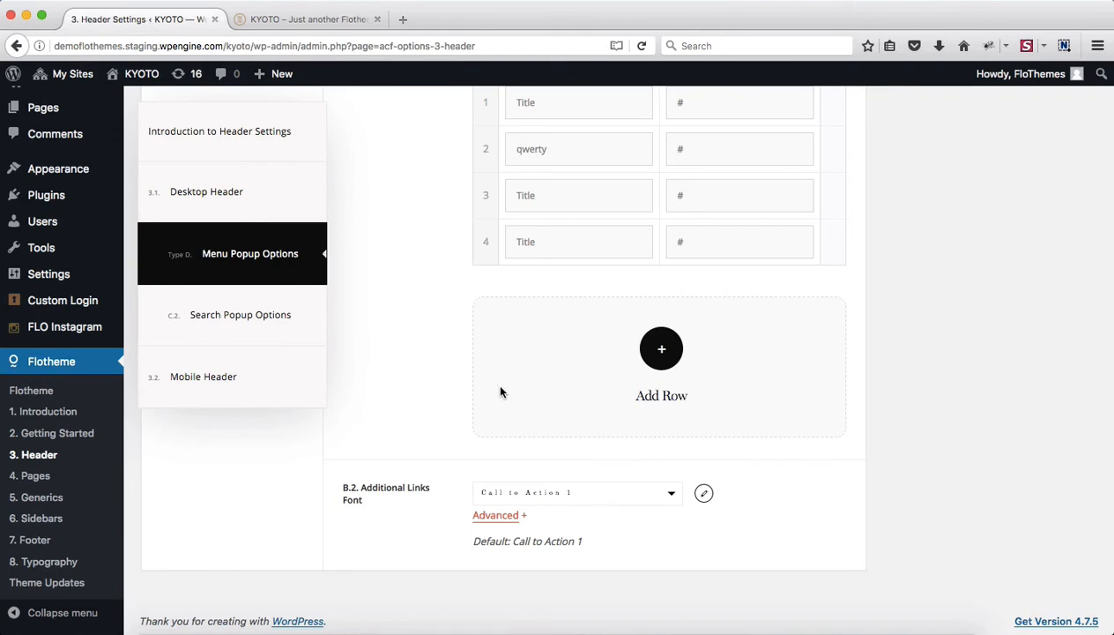
{"action": "scroll", "coordinate": [539, 377], "scroll_direction": "up", "scroll_amount": 5}
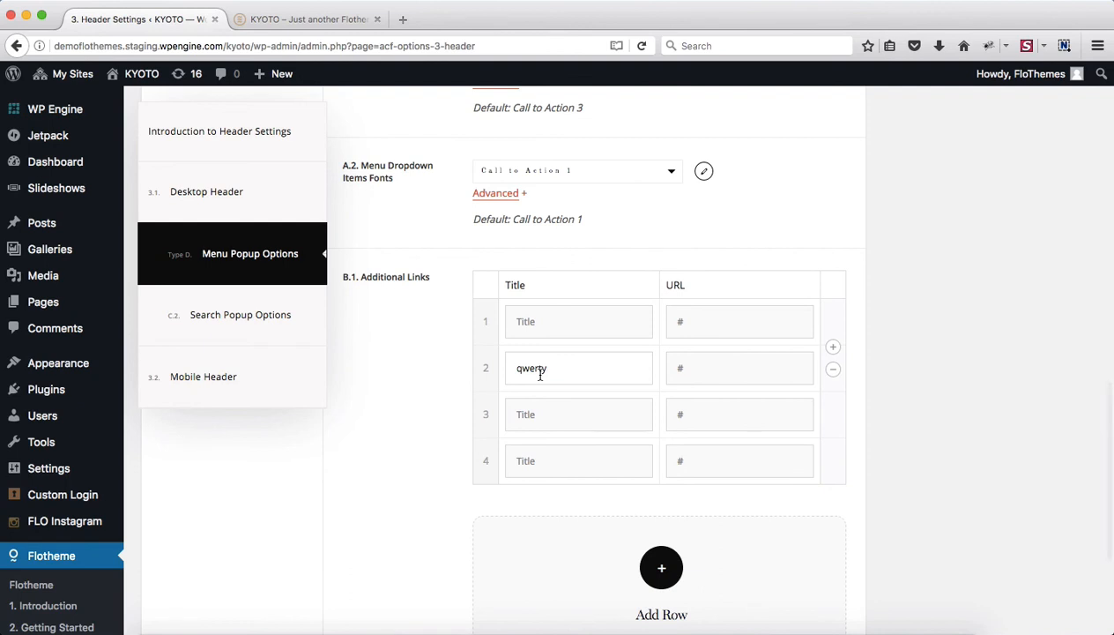
Examine the Mobile Header section, including the Mobile Header colour, logo and search options and the Mobile Menu Popup settings.
{"action": "left_click", "coordinate": [282, 396]}
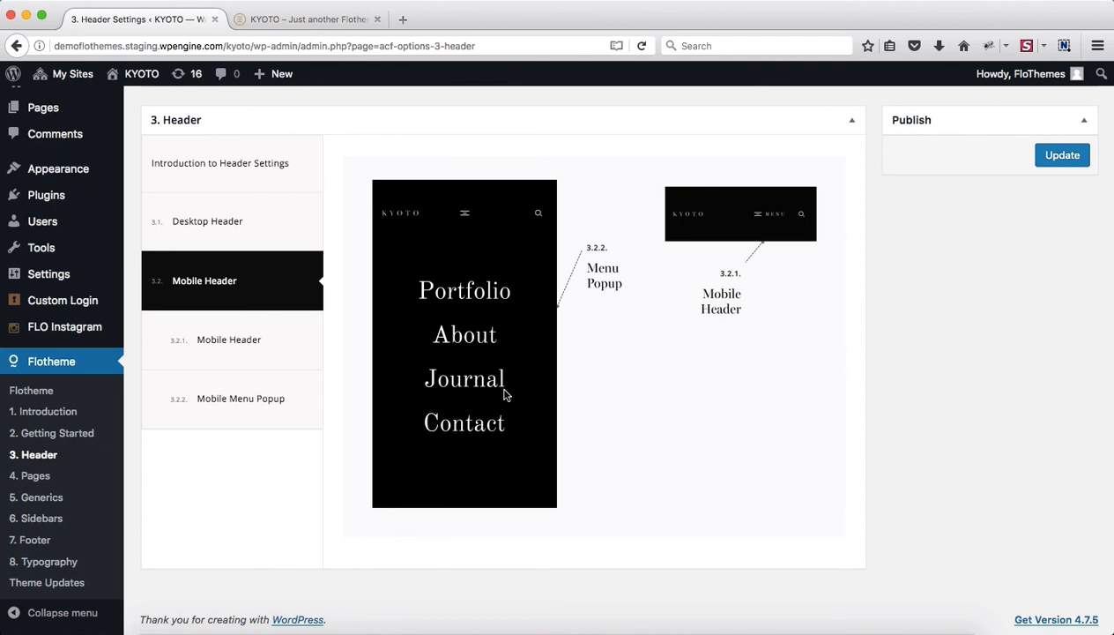
{"action": "left_click", "coordinate": [274, 341]}
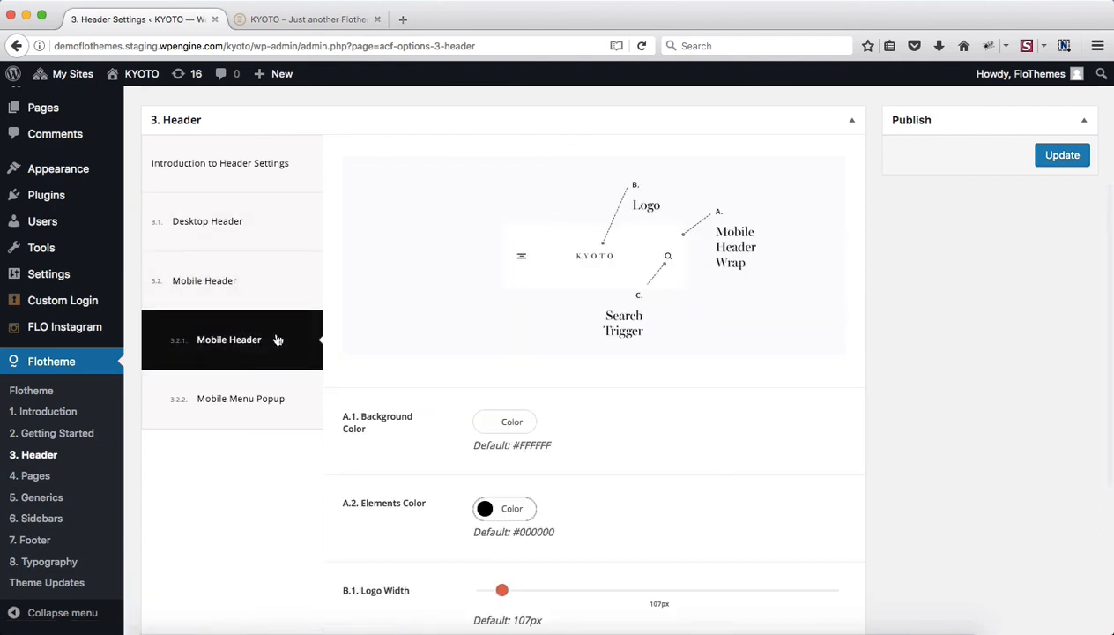
{"action": "scroll", "coordinate": [487, 340], "scroll_direction": "down", "scroll_amount": 5}
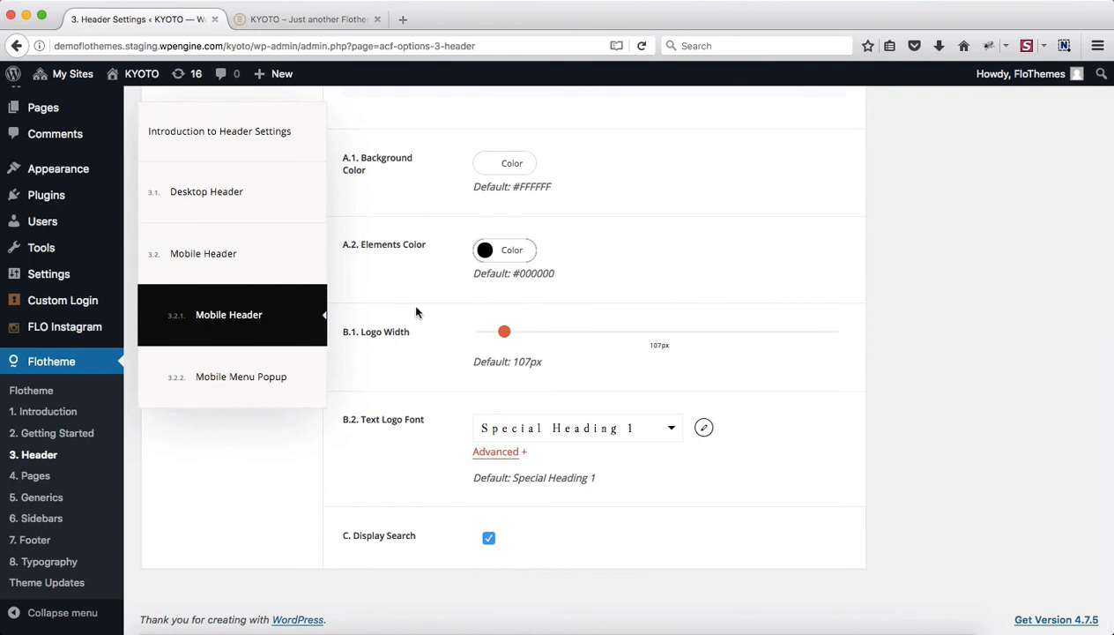
{"action": "left_click", "coordinate": [221, 387]}
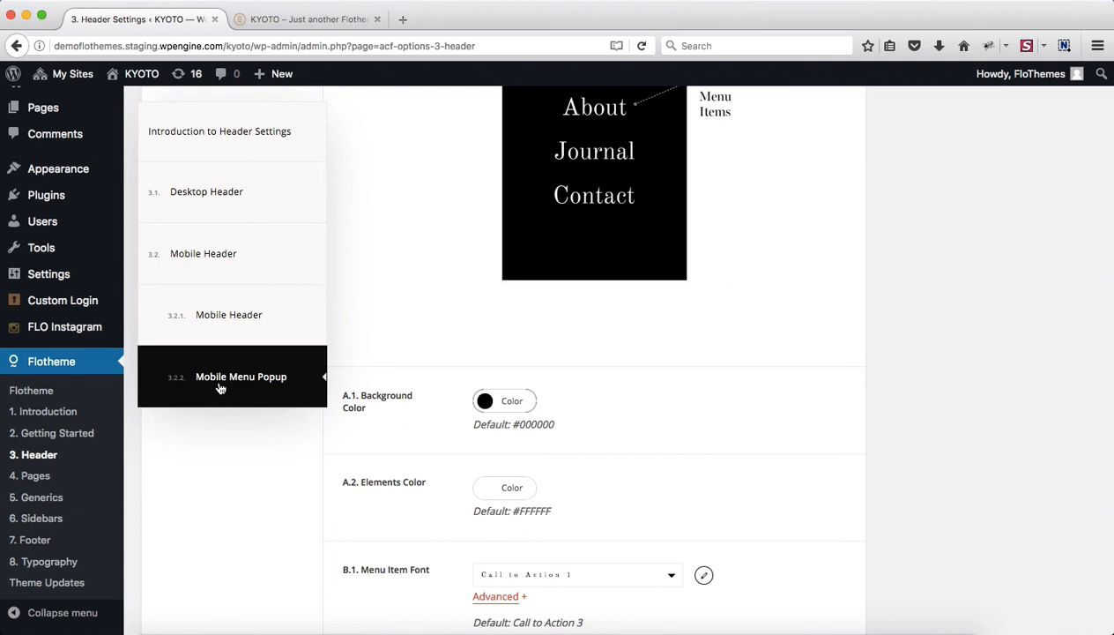
{"action": "scroll", "coordinate": [467, 353], "scroll_direction": "down", "scroll_amount": 1}
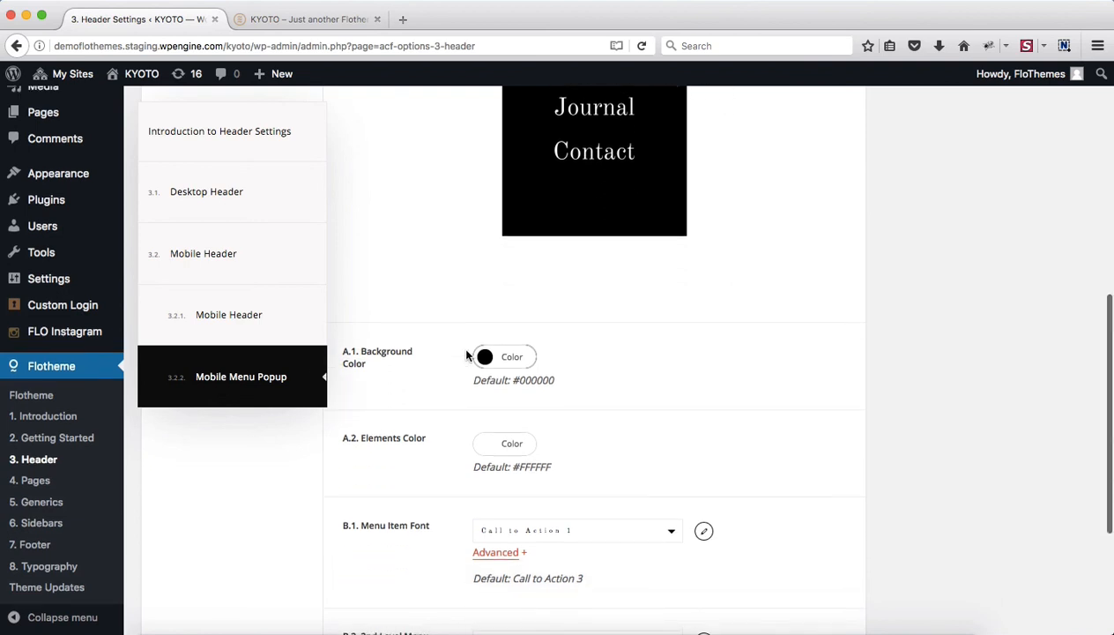